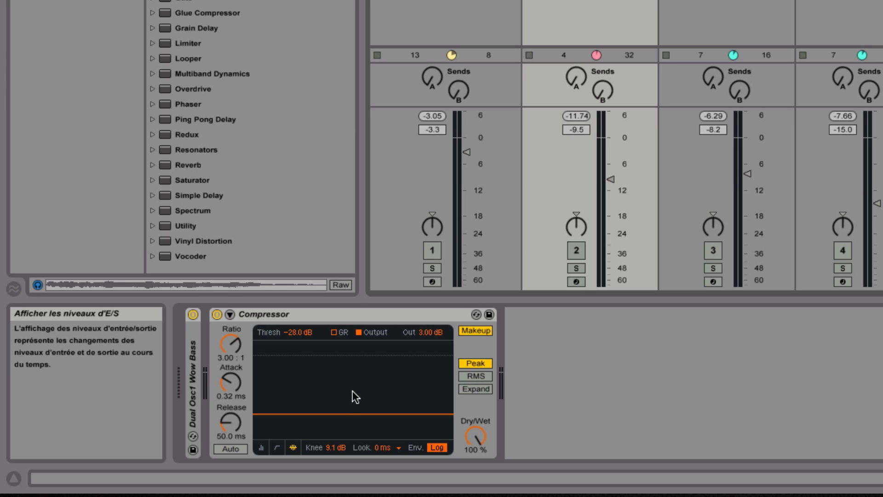
View the Compressor's transfer curve and return to the activity view.
left_click(278, 447)
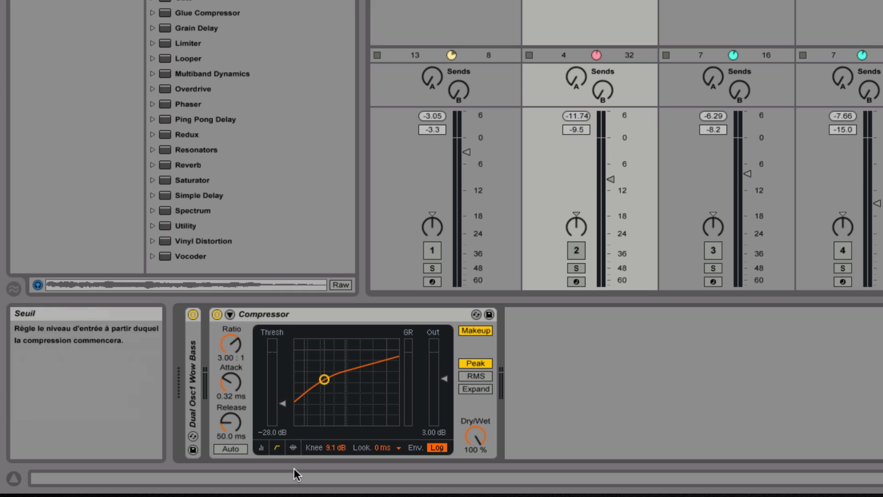
left_click(292, 446)
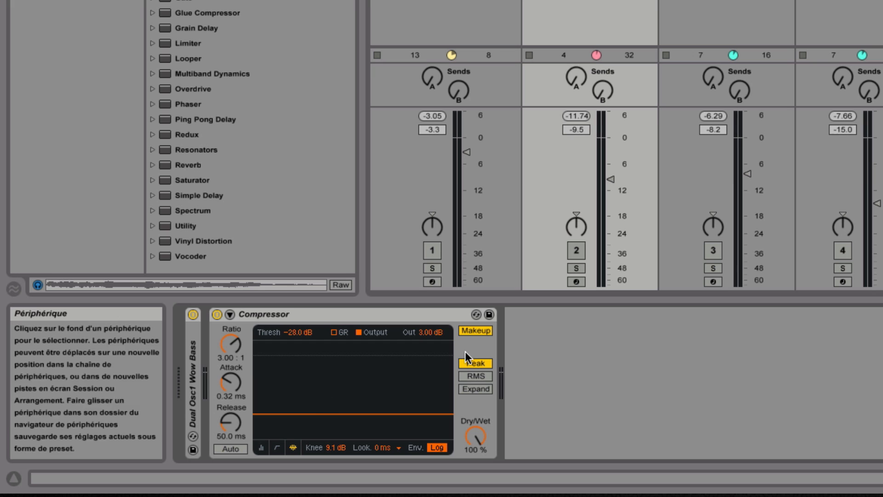
Activate track 2, start playback to listen to the compressed bass, and mute the track again.
left_click(576, 250)
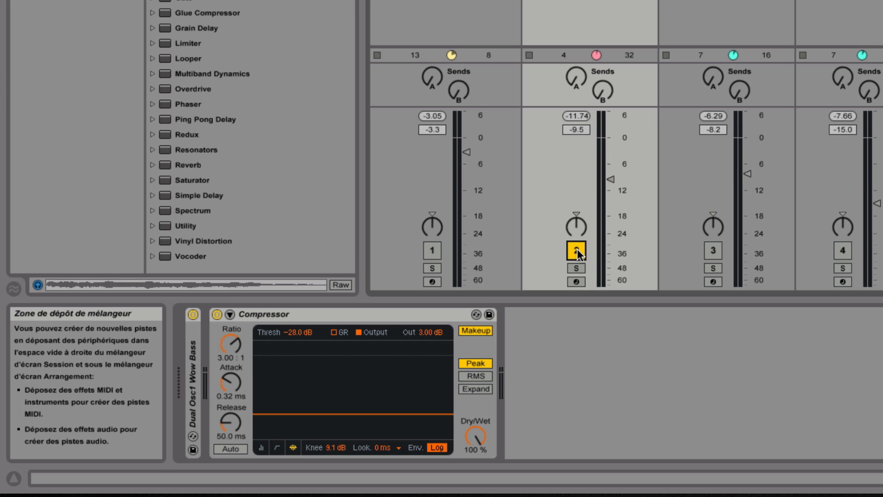
key("space")
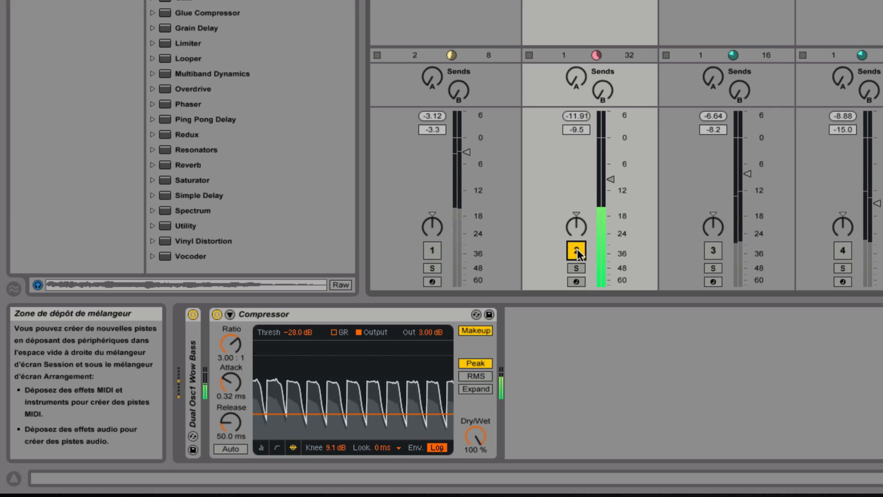
left_click(578, 249)
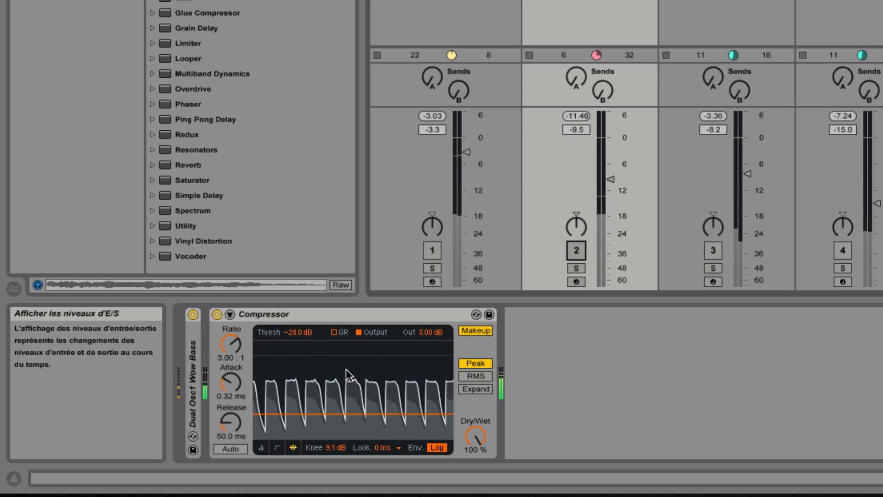
Try a 1.00 : 1 compression ratio and undo it, and check the gain reduction trace before returning to the Output trace.
left_click_drag(231, 346, 230, 391)
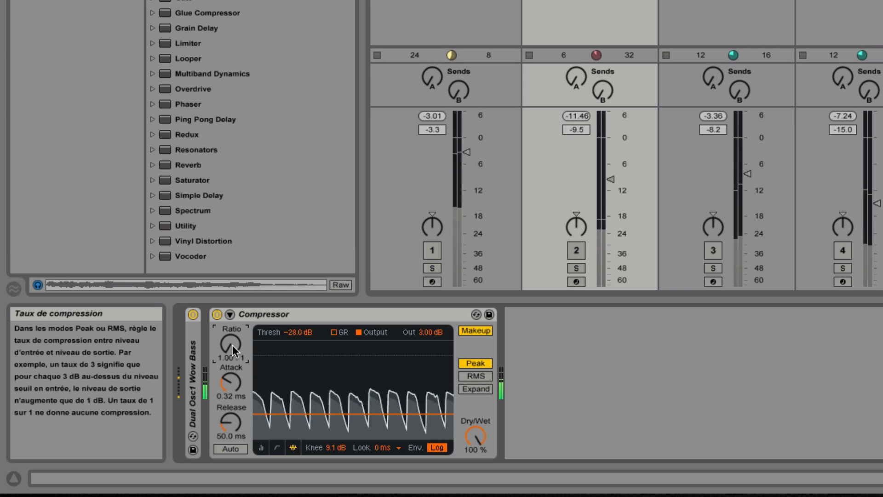
key("super+z")
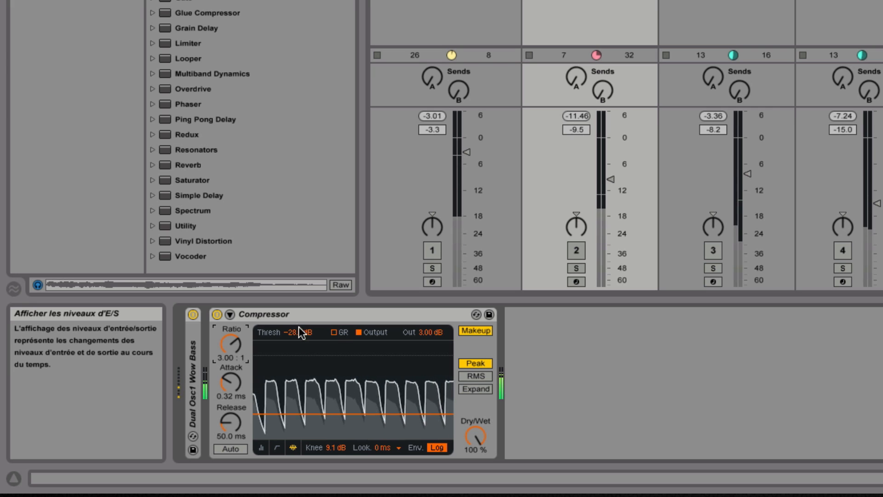
left_click(334, 332)
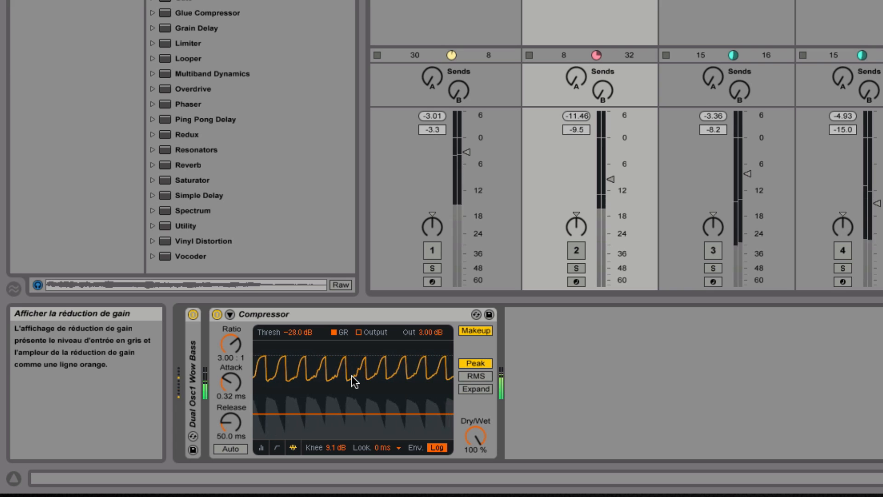
left_click(358, 332)
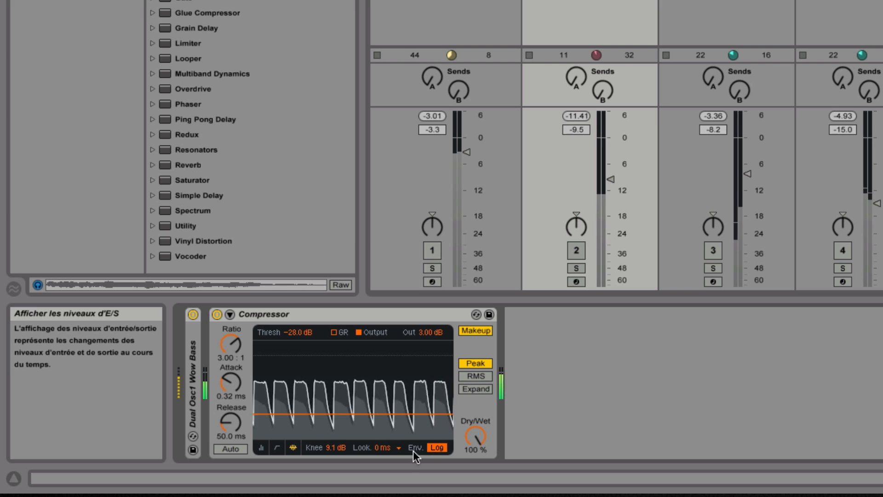
Try the Compressor's Dry/Wet at 0% to compare the uncompressed signal, and restore it to 100%.
left_click(479, 436)
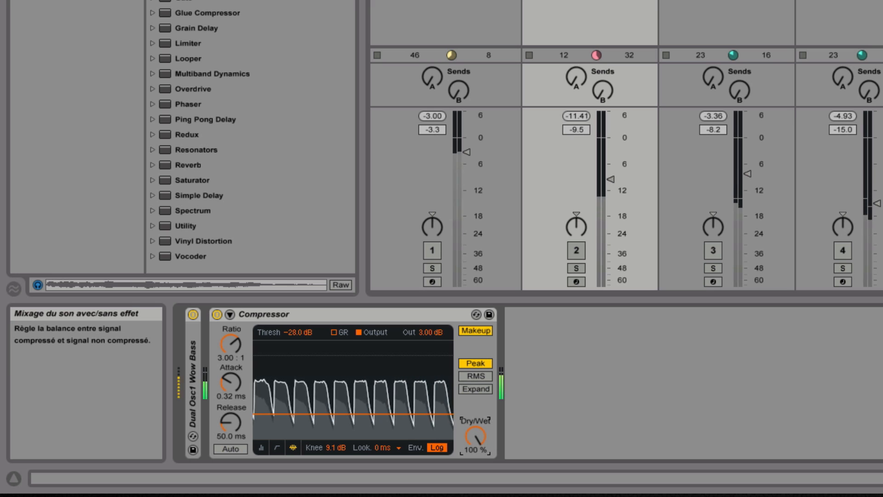
left_click_drag(477, 436, 478, 490)
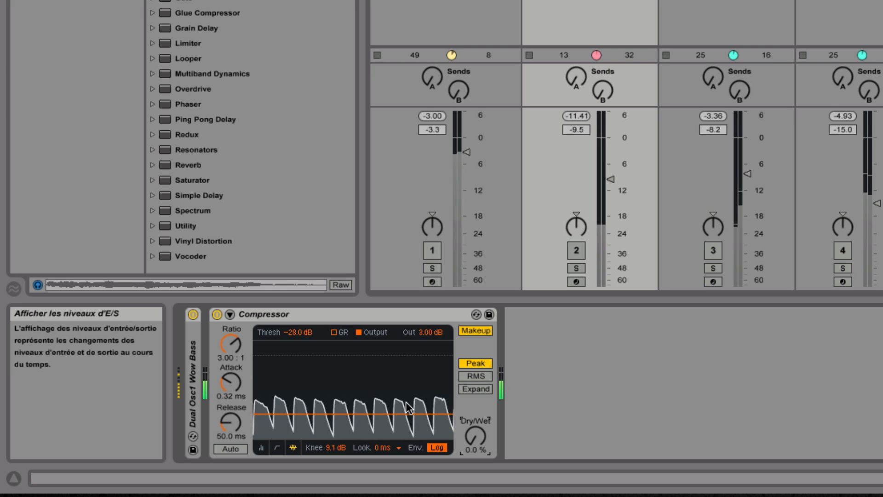
left_click_drag(478, 434, 478, 388)
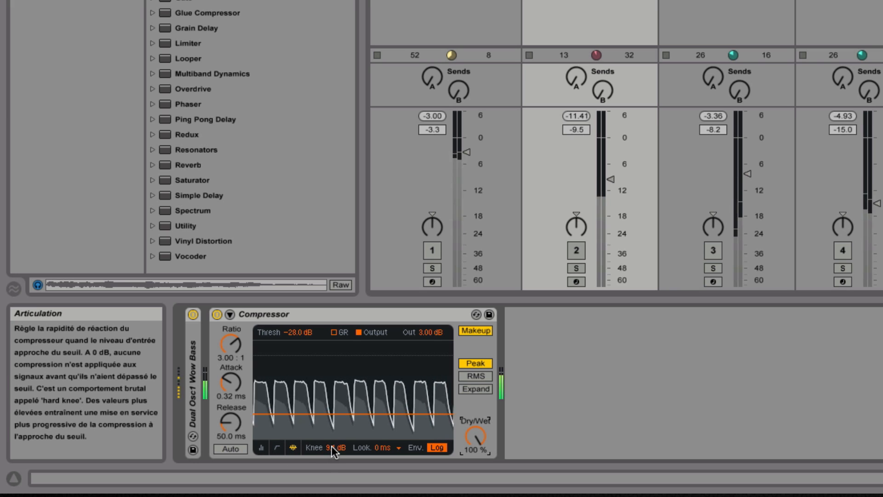
Show the Compressor's transfer curve and set the Knee to 5.9 dB.
left_click(278, 448)
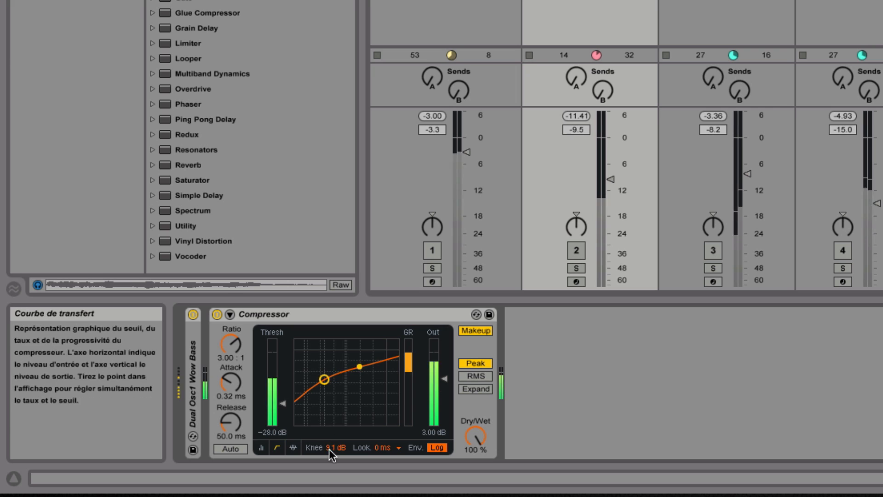
left_click_drag(332, 449, 331, 445)
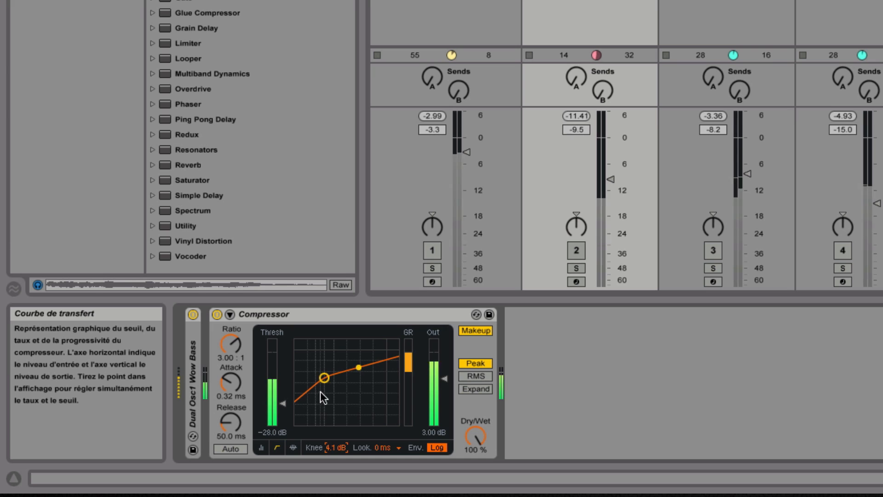
left_click_drag(336, 447, 336, 441)
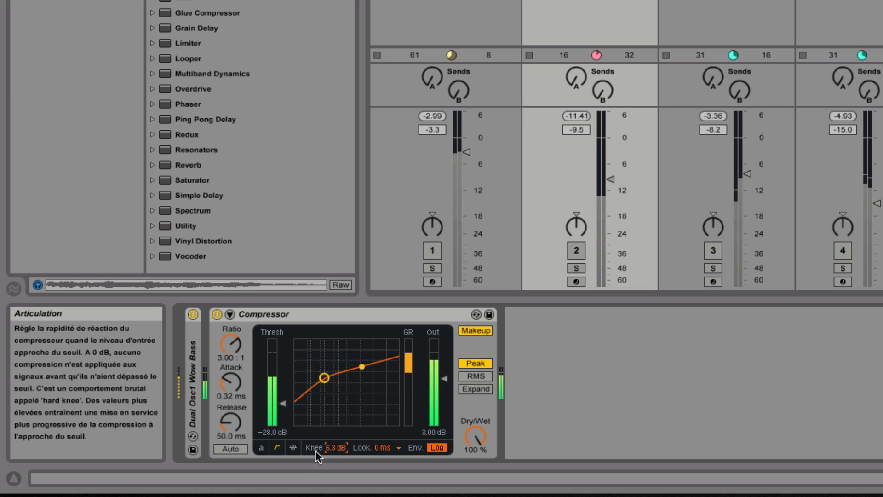
left_click_drag(329, 447, 329, 439)
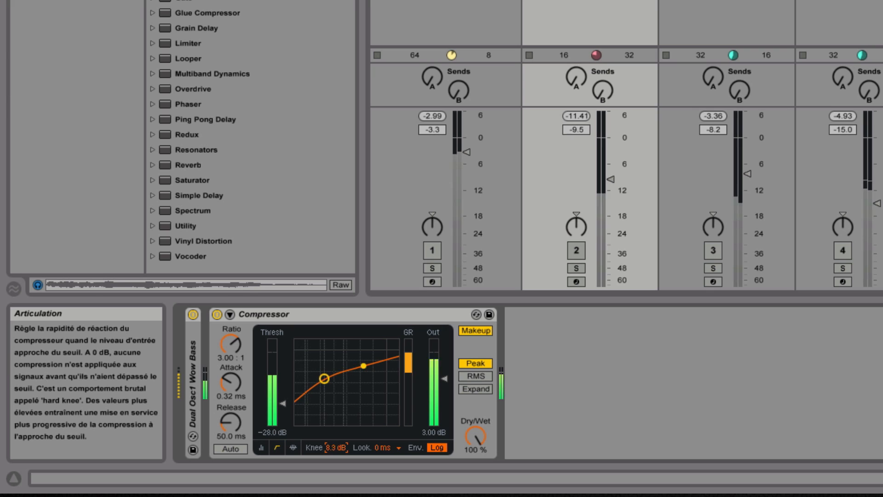
Compare the Compressor's compact meter view and transfer curve view, and return to the activity view.
left_click(261, 448)
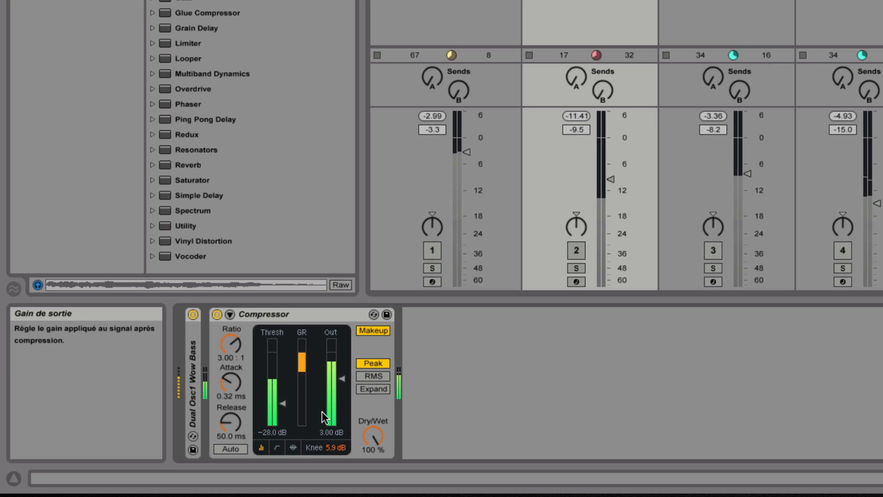
left_click(276, 447)
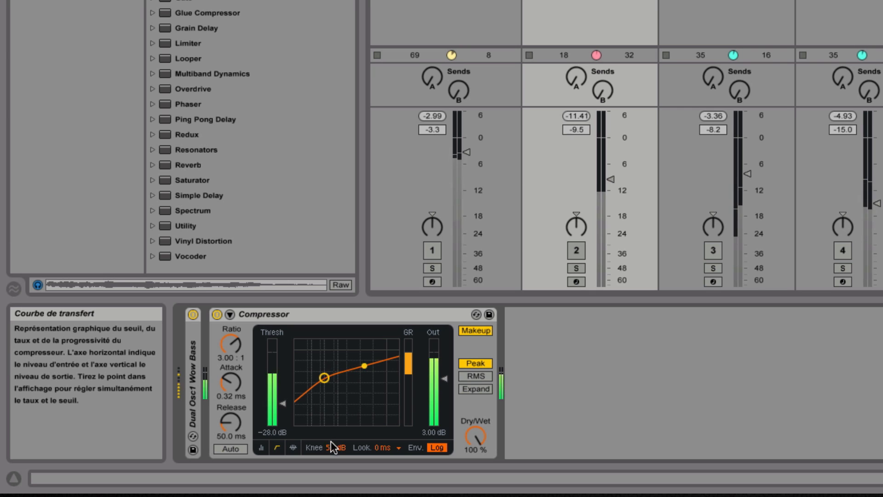
left_click(293, 448)
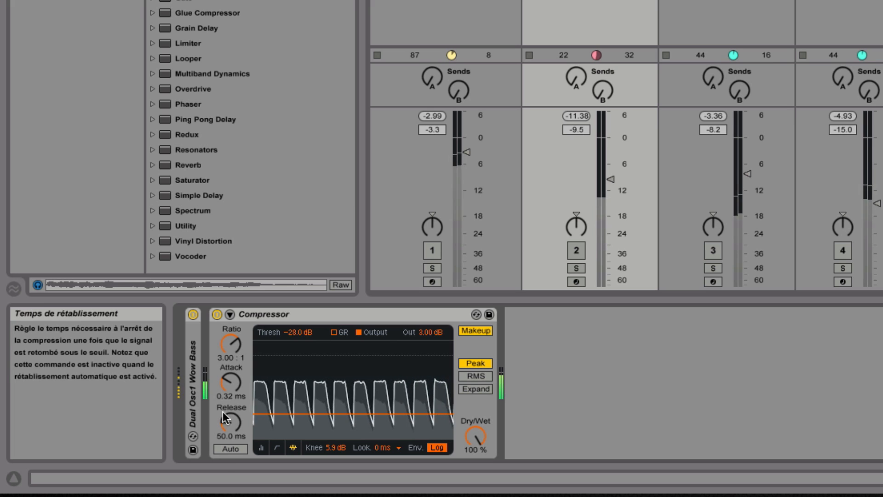
Turn on automatic release for the Compressor and check the lookahead time choices, keeping 0 ms.
left_click(232, 451)
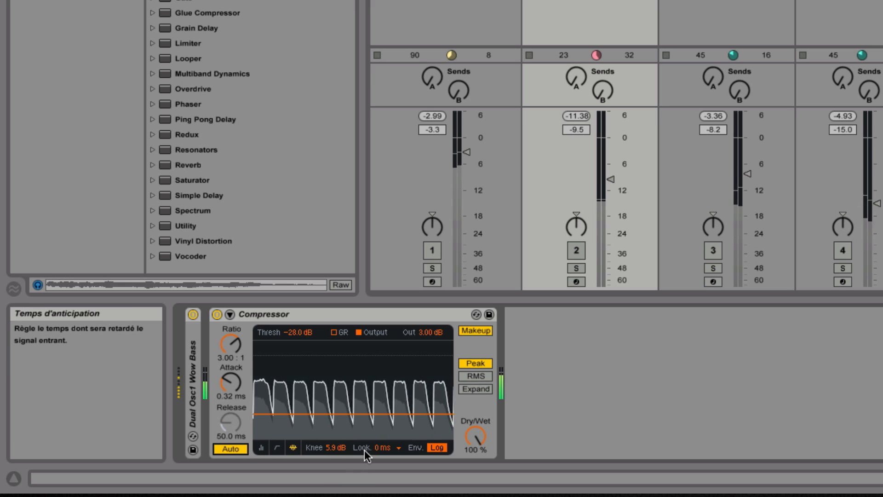
left_click(398, 449)
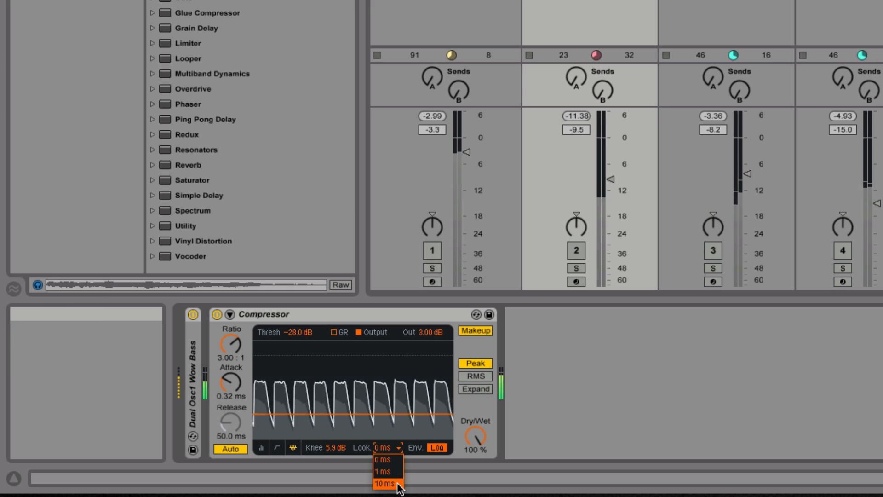
left_click(356, 447)
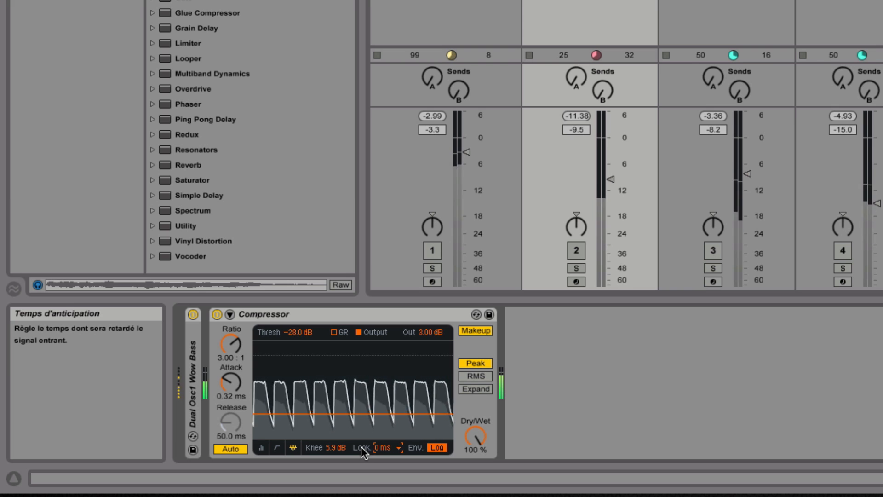
left_click(389, 447)
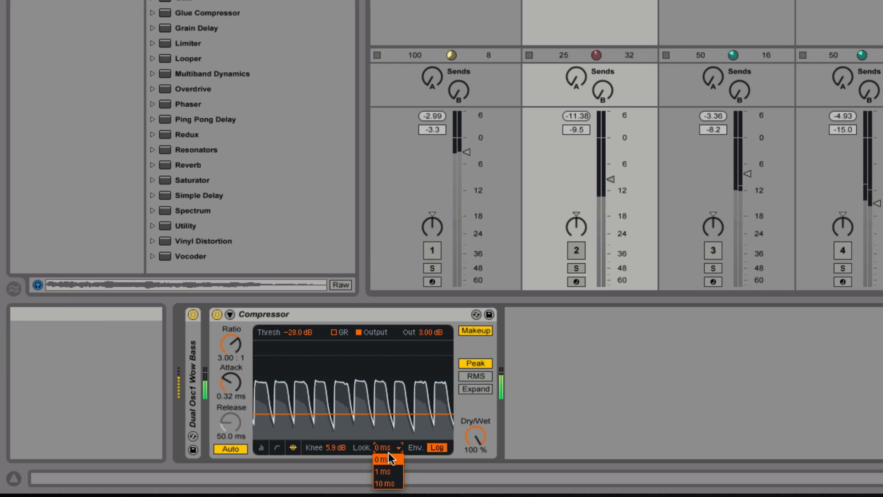
left_click(360, 447)
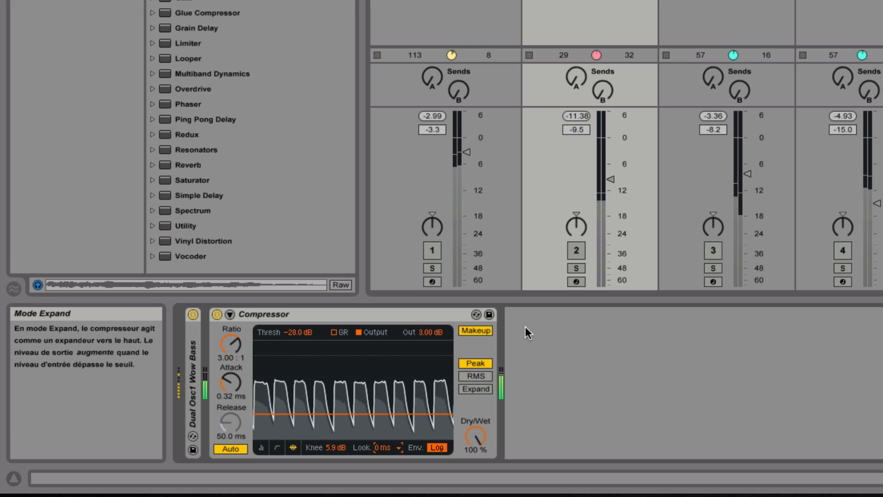
Audition track 2 in Expand mode with a ratio of 1 : 1.00, reset the ratio to 1 : 1.15, mute the track, and restore Peak mode.
left_click(577, 249)
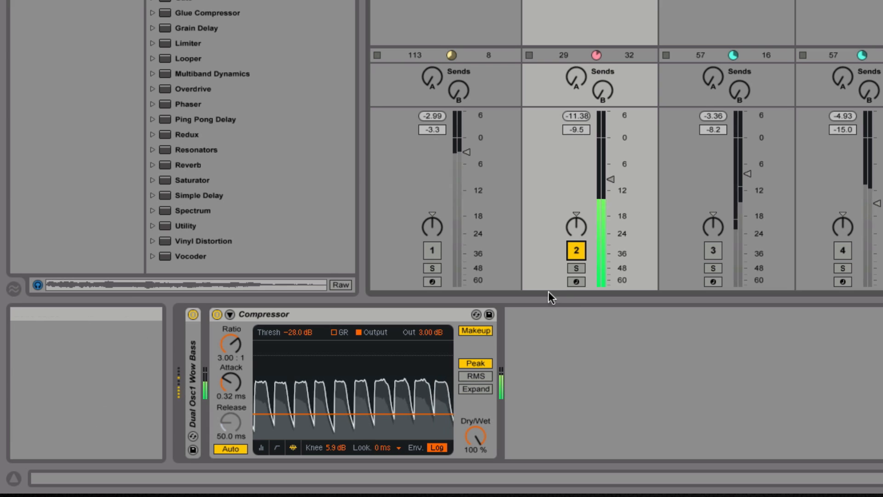
left_click(475, 389)
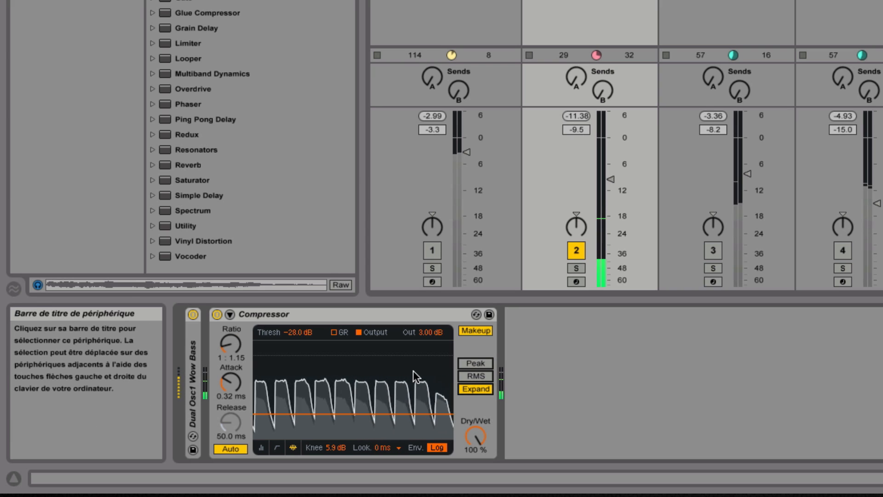
left_click_drag(230, 341, 230, 333)
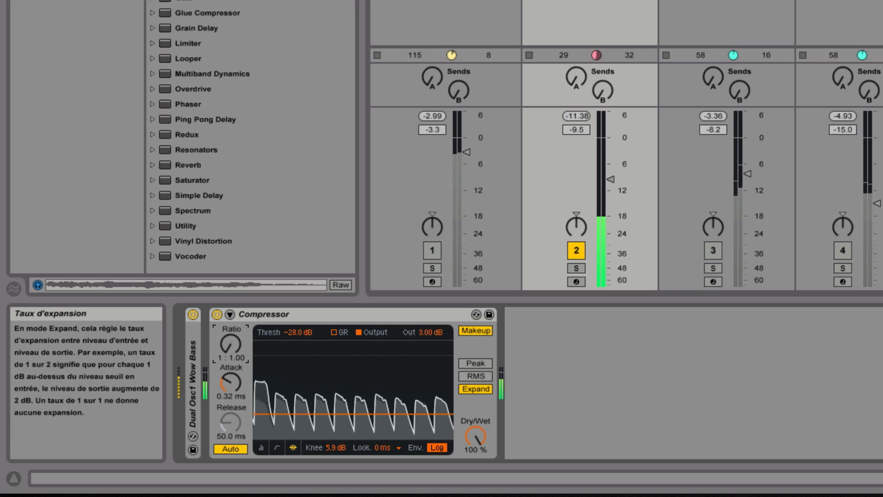
double_click(235, 341)
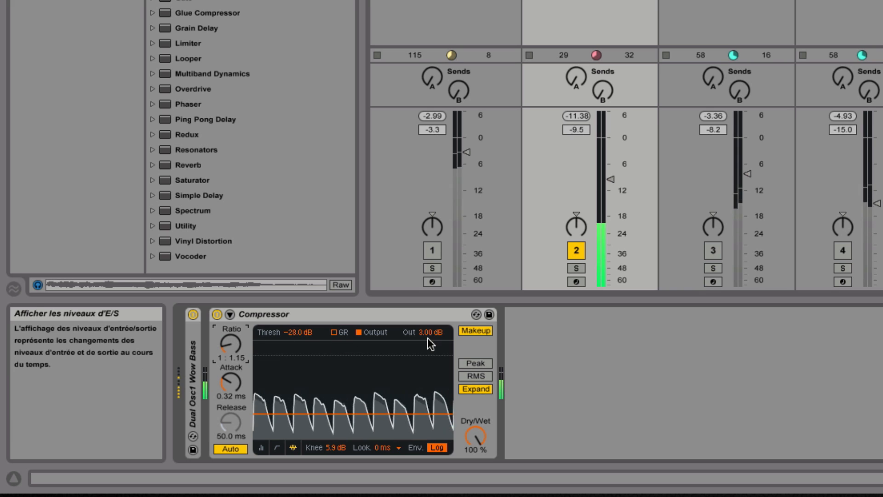
left_click(574, 254)
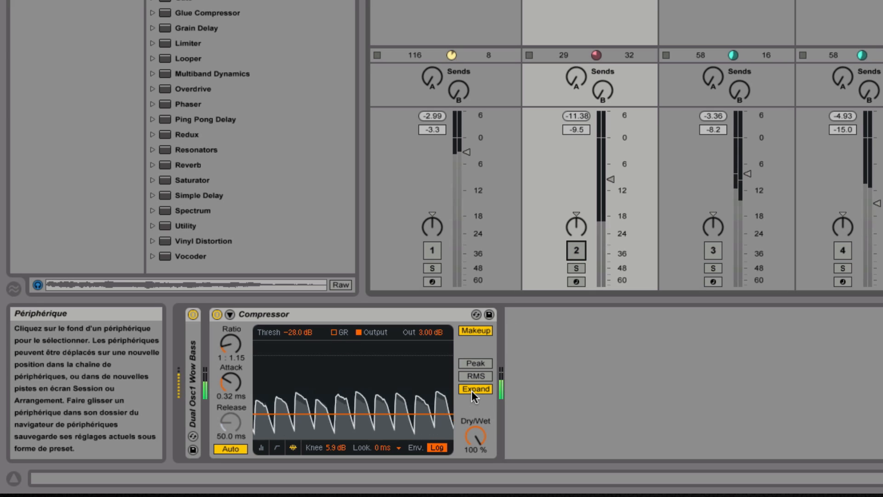
left_click(475, 362)
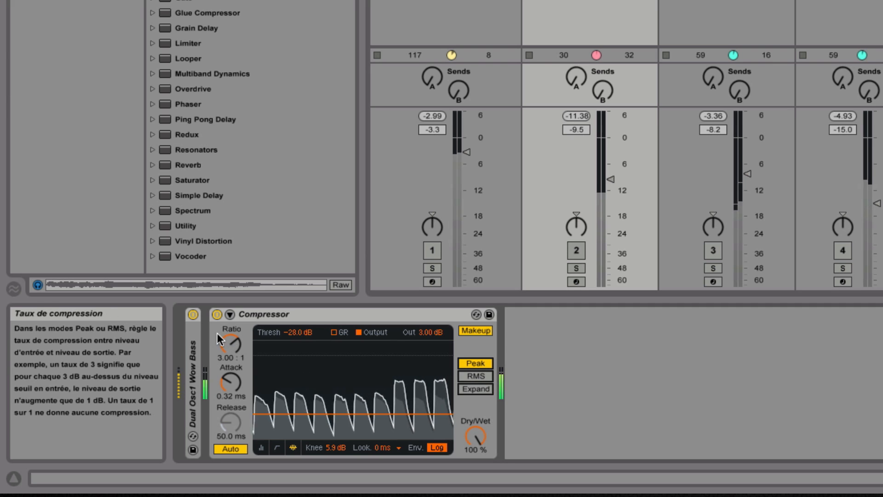
Switch the Compressor to Expand mode again to compare its expansion ratio, and return to Peak mode.
left_click(478, 389)
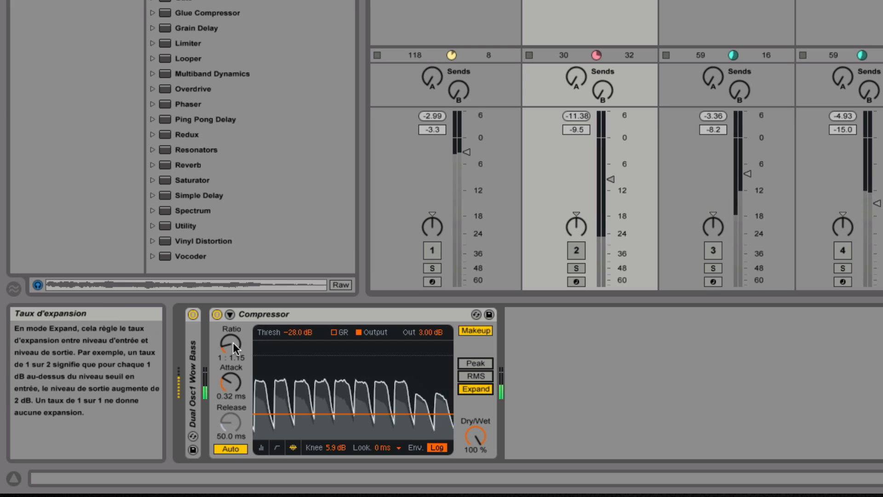
mouse_move(231, 343)
left_mouse_down()
mouse_move(232, 329)
mouse_move(232, 344)
left_mouse_up()
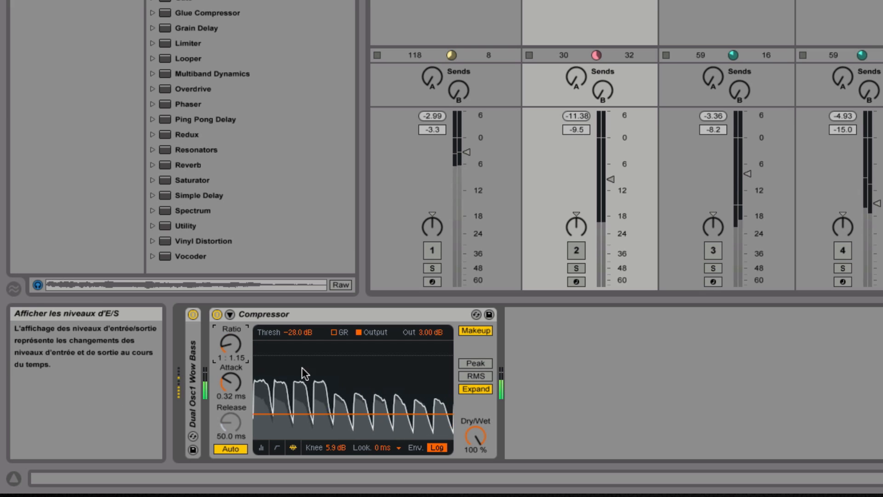
left_click(485, 363)
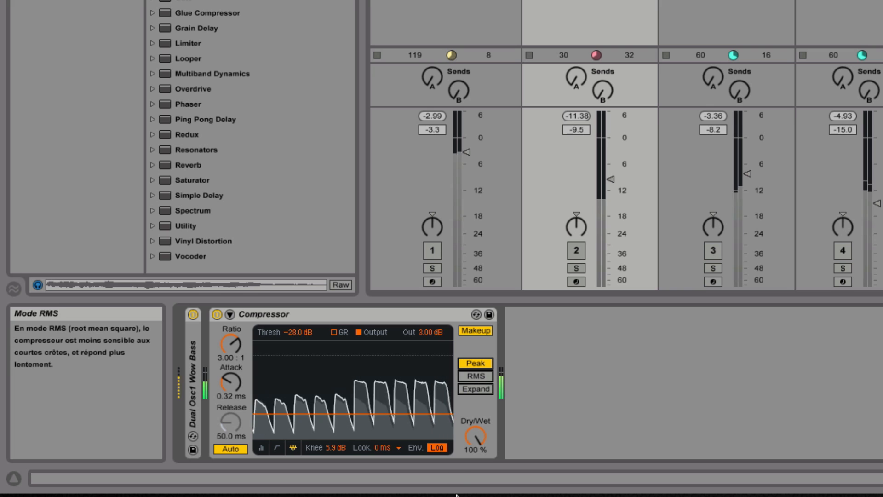
Try the Lin envelope mode on the Compressor and restore the Log envelope.
left_click(436, 448)
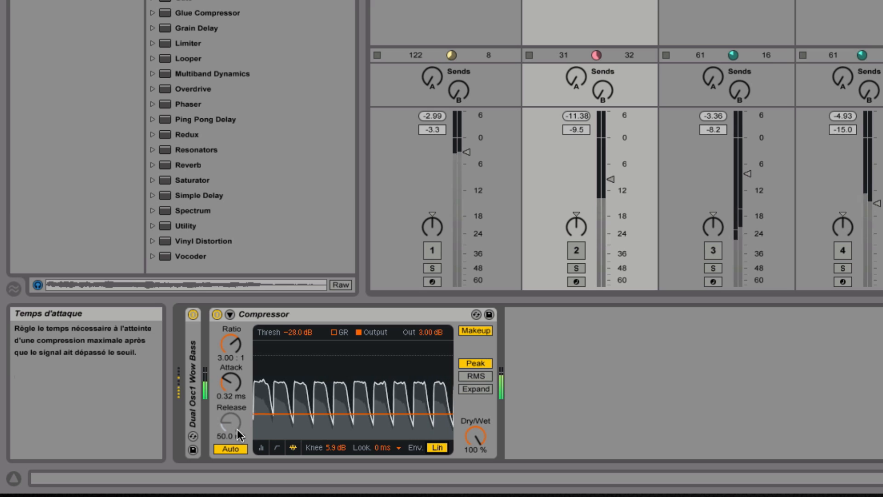
left_click(438, 447)
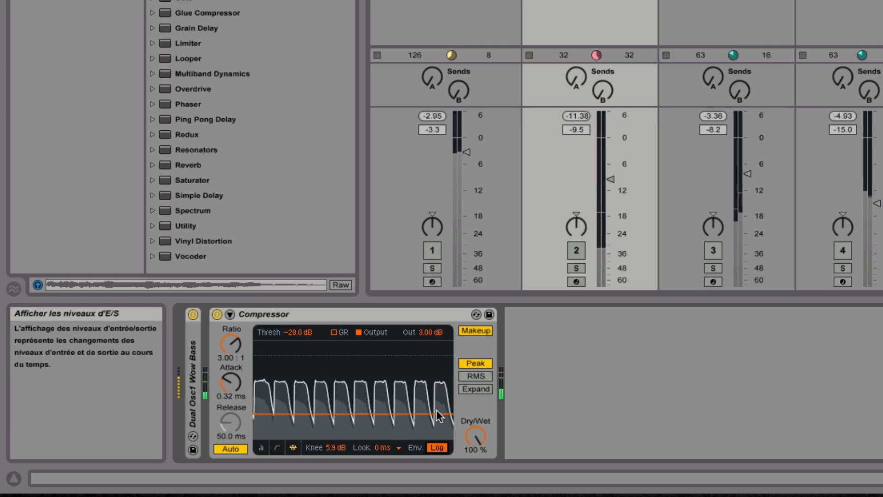
Reveal the sidechain section of the bass track's Compressor and hide it again.
left_click(415, 316)
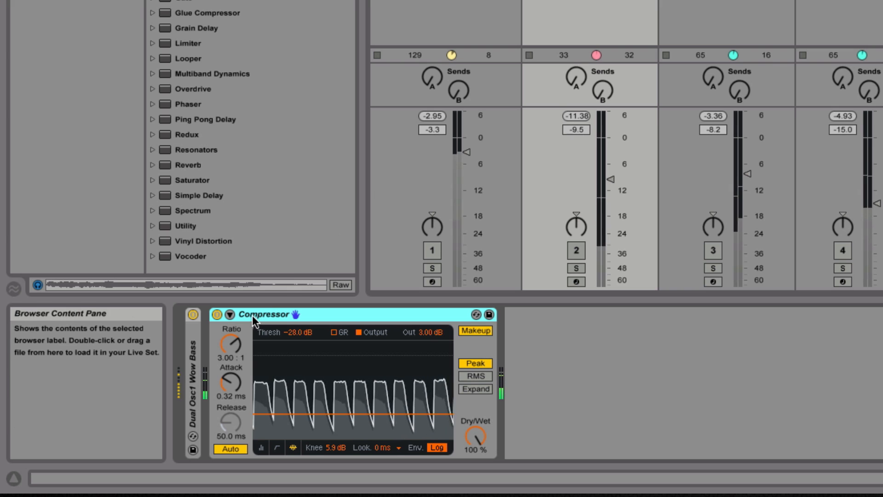
left_click(229, 314)
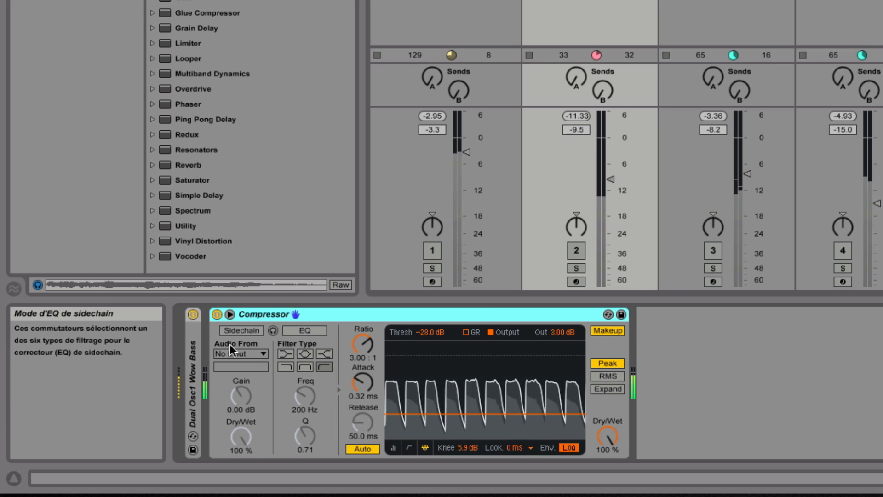
left_click(229, 315)
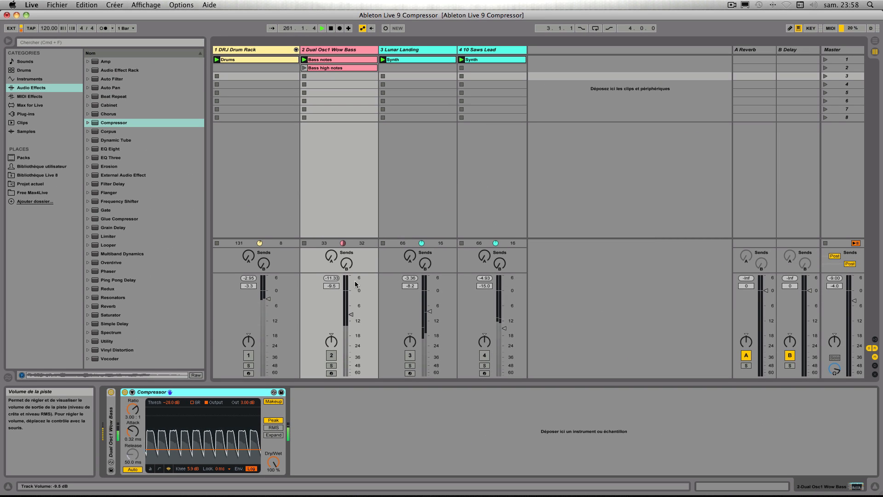
Turn on all four tracks: drums, bass, Lunar Landing and 10 Saws Lead.
left_click(331, 355)
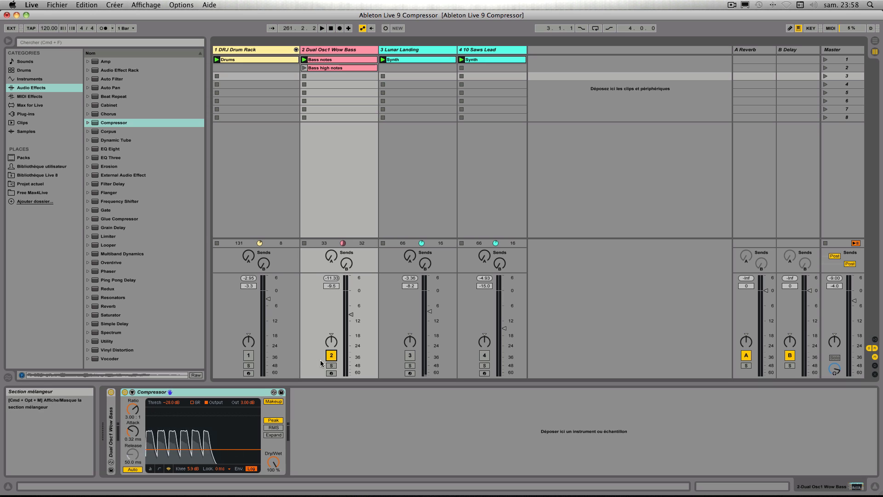
left_click(249, 357)
left_click(410, 356)
left_click(483, 356)
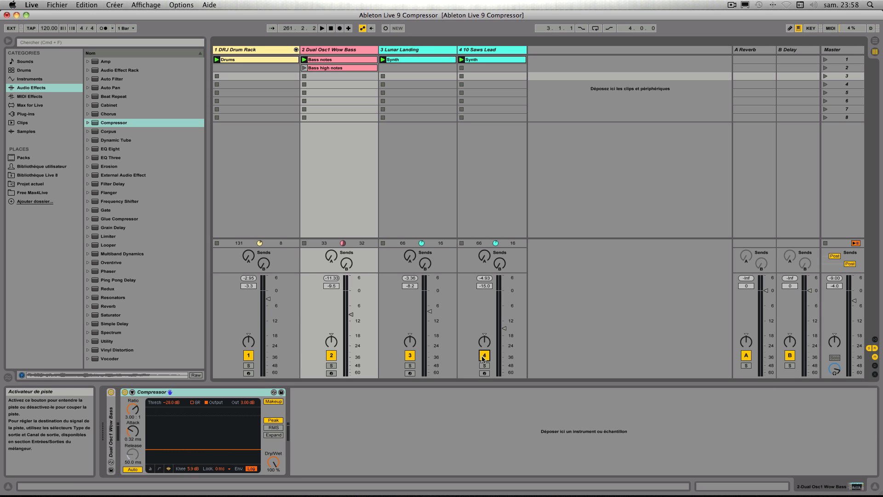
Look through the device chains of all four tracks, finishing on the sidechained Compressor of 10 Saws Lead.
left_click(295, 166)
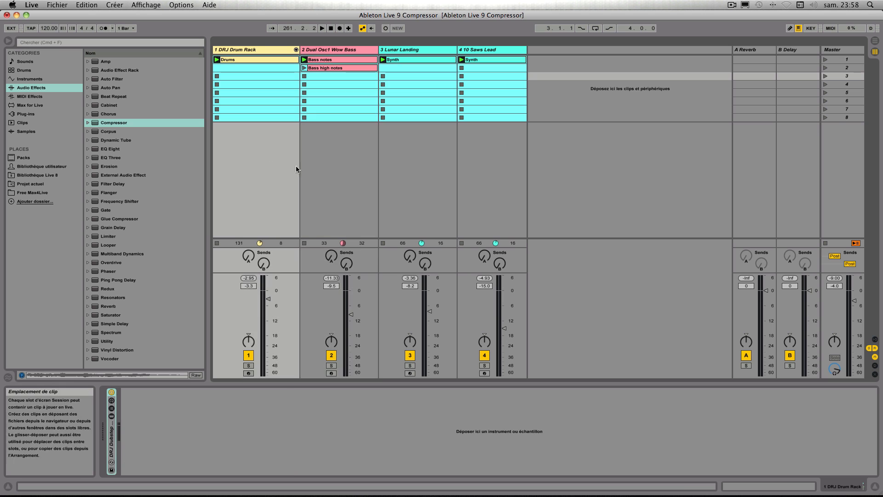
left_click(335, 166)
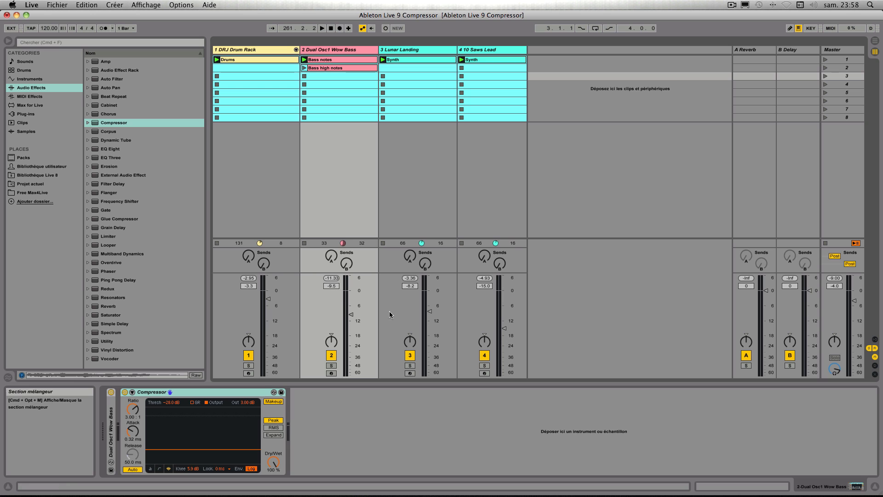
left_click(424, 189)
left_click(491, 189)
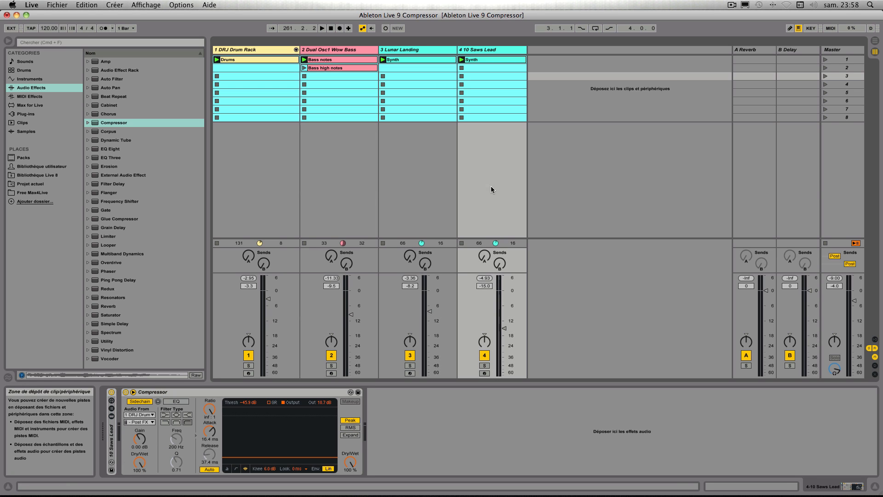
left_click(434, 188)
left_click(502, 187)
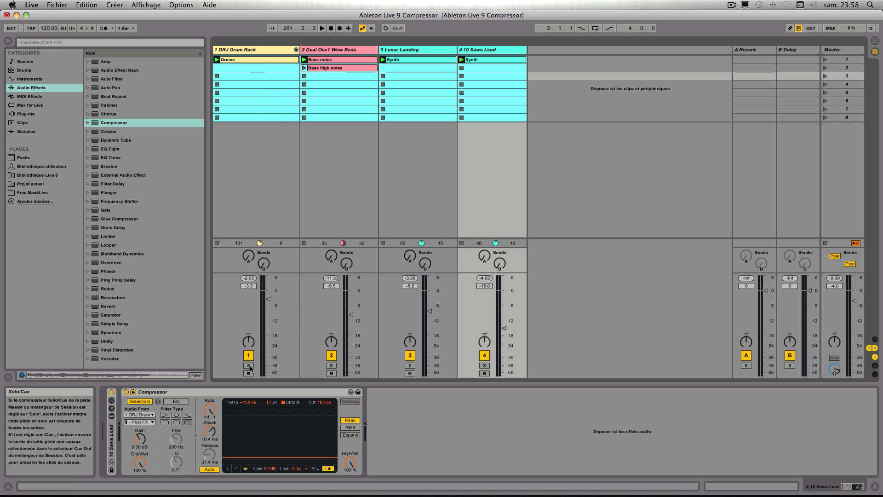
Turn off tracks 2, 3 and 4 to audition the drums alone, and replay them with track 2 turned on.
left_click(332, 356)
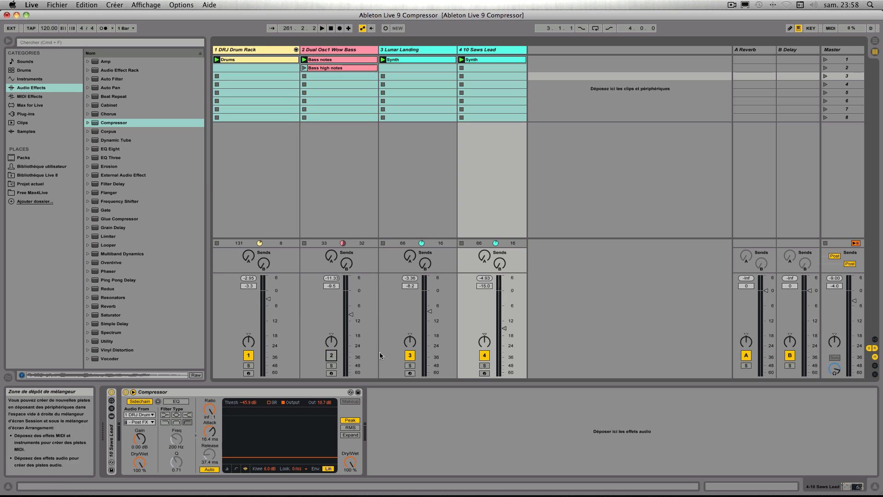
left_click(409, 355)
left_click(485, 355)
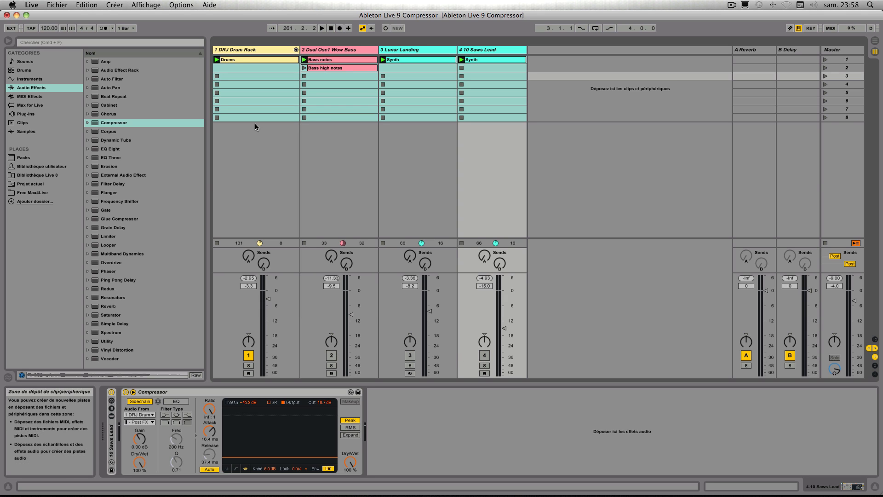
key("space")
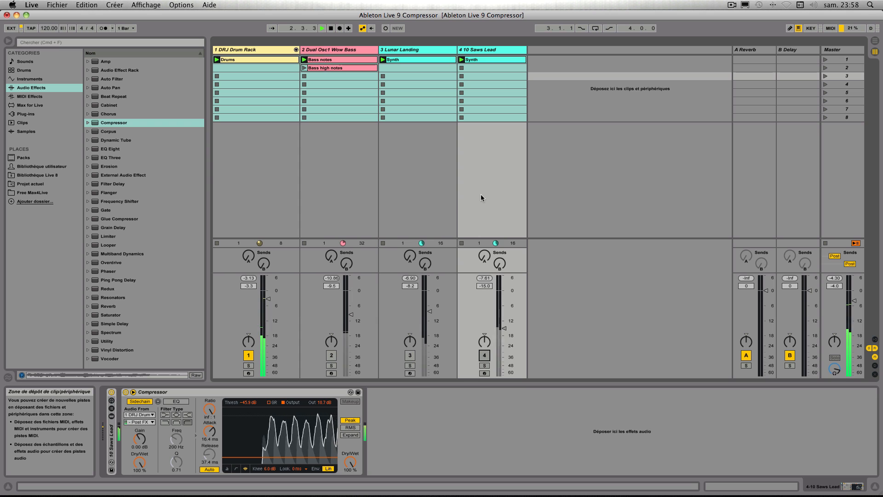
key("space")
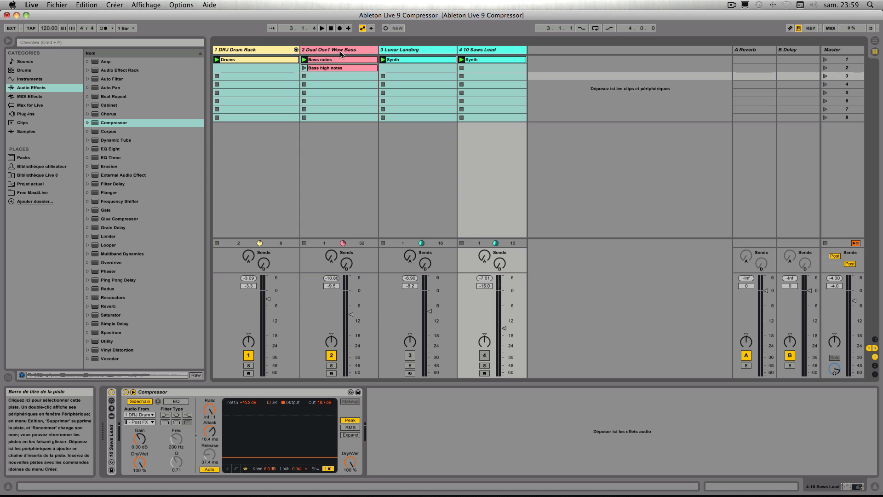
key("space")
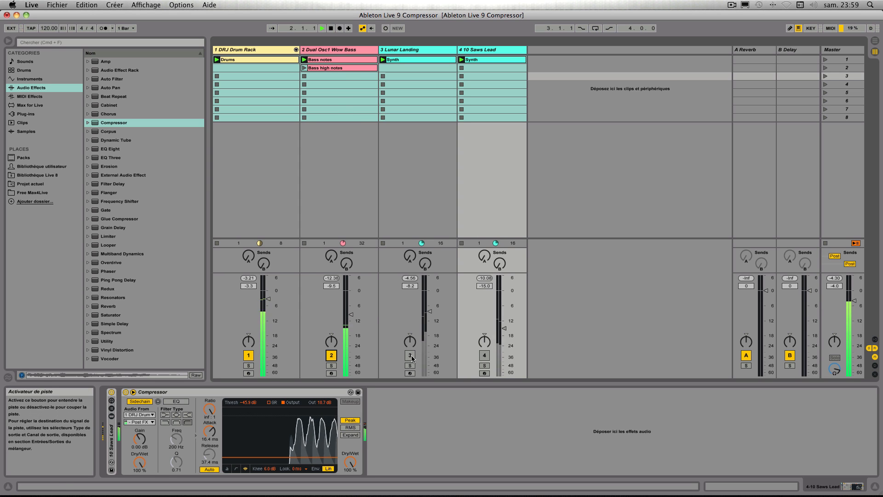
Turn on the 10 Saws Lead track and compare its sound with the Compressor bypassed and enabled.
left_click(485, 357)
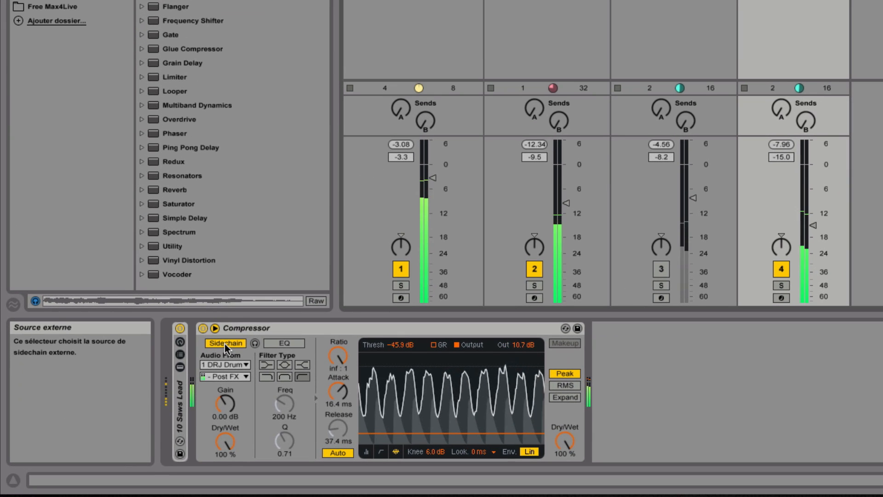
left_click(203, 328)
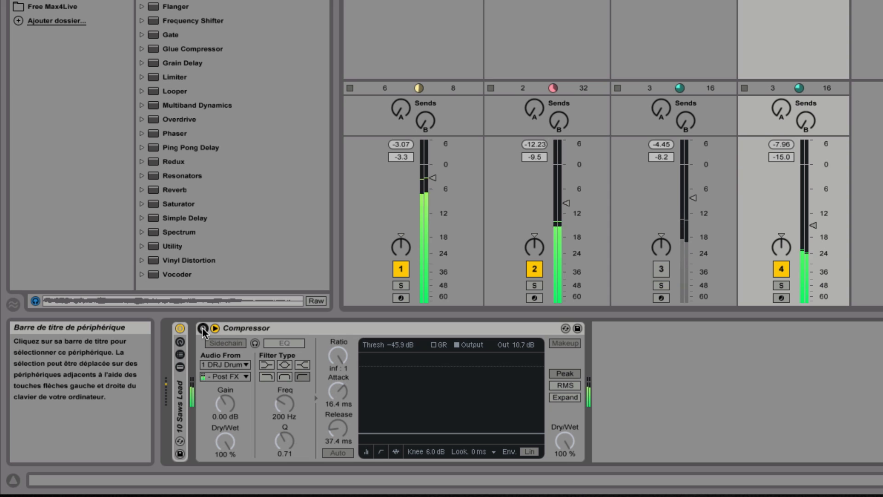
left_click(202, 328)
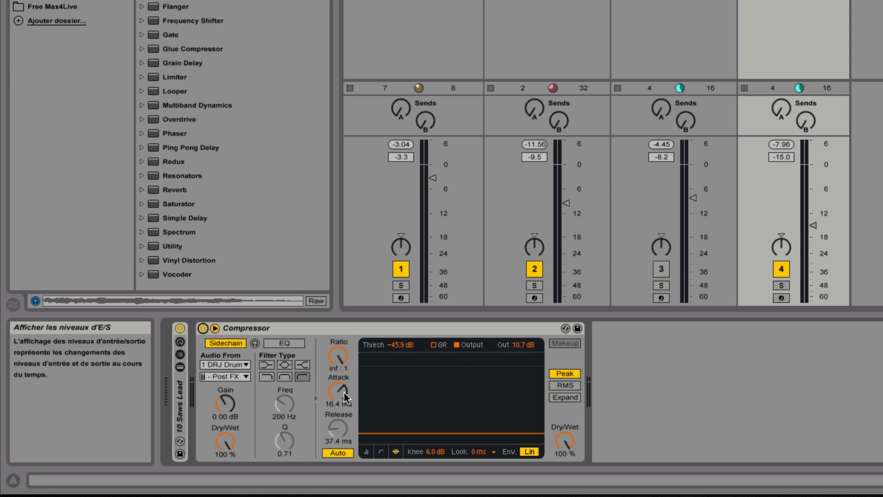
Solo track 4 and try a Compressor attack of 0.03 ms during playback, restoring 16.4 ms.
left_click(781, 285)
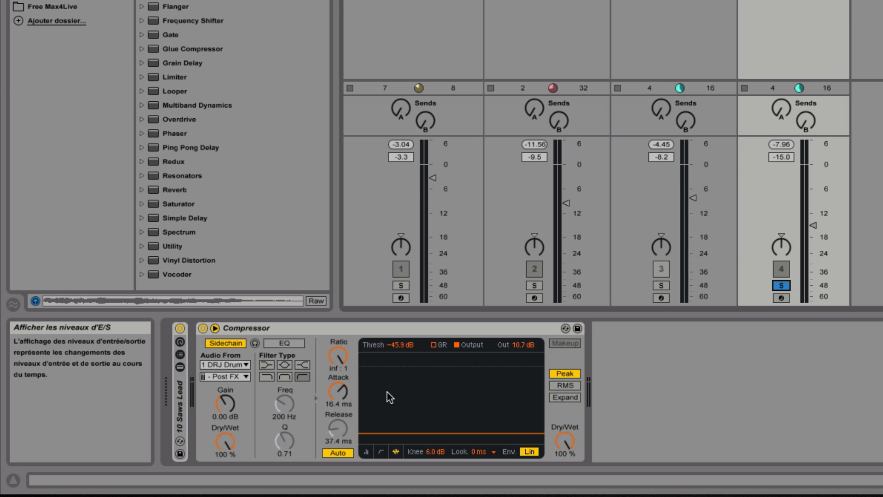
key("space")
left_click_drag(339, 389, 339, 421)
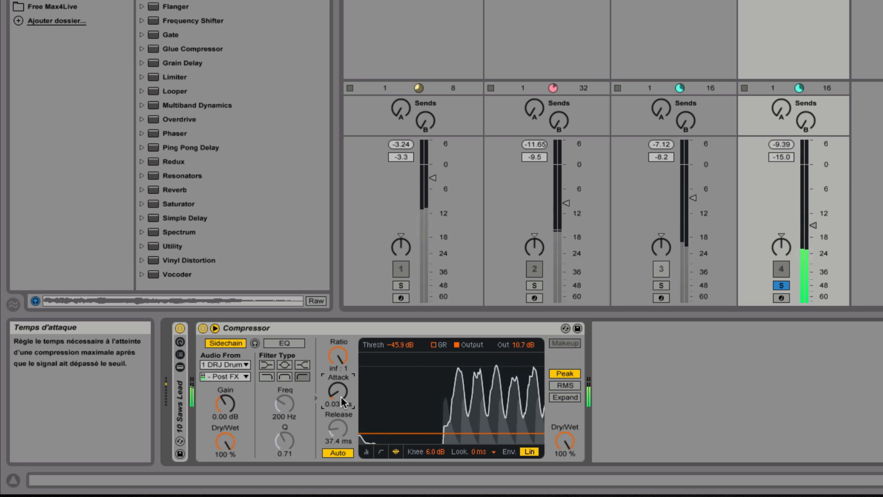
left_click_drag(341, 396, 341, 377)
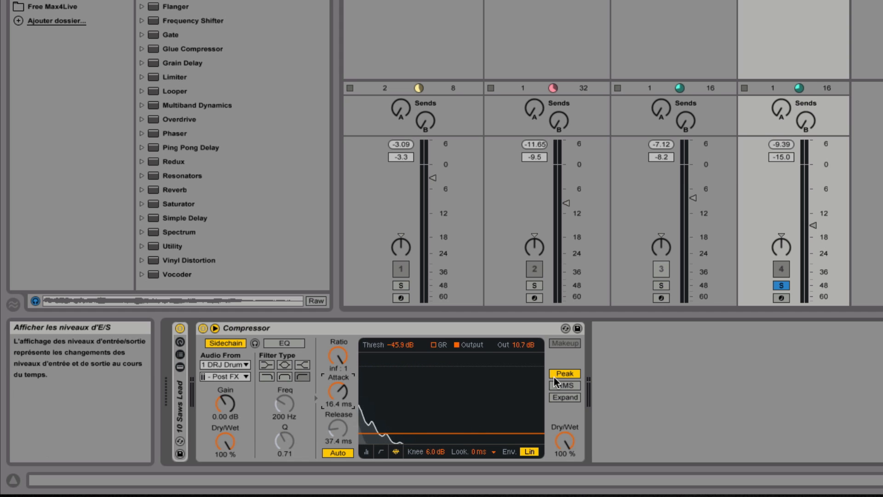
Move the solo from track 4 to Lunar Landing, audition it, and clear the solo.
left_click(780, 285)
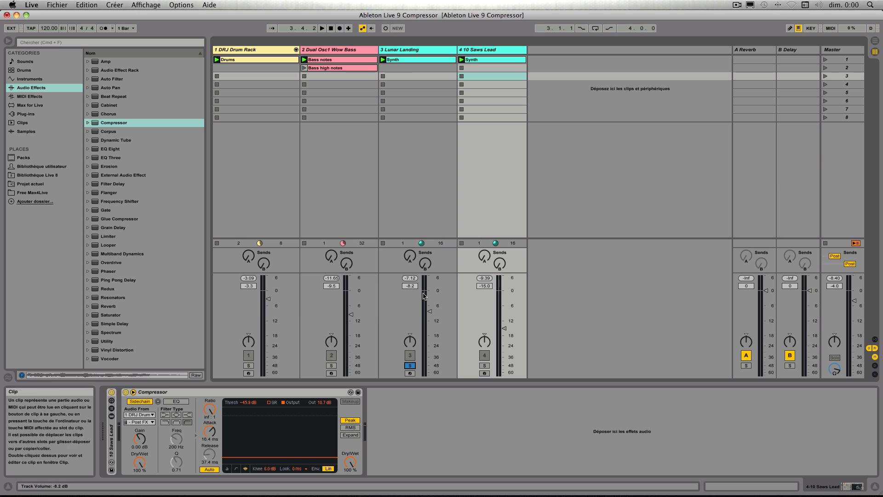
key("space")
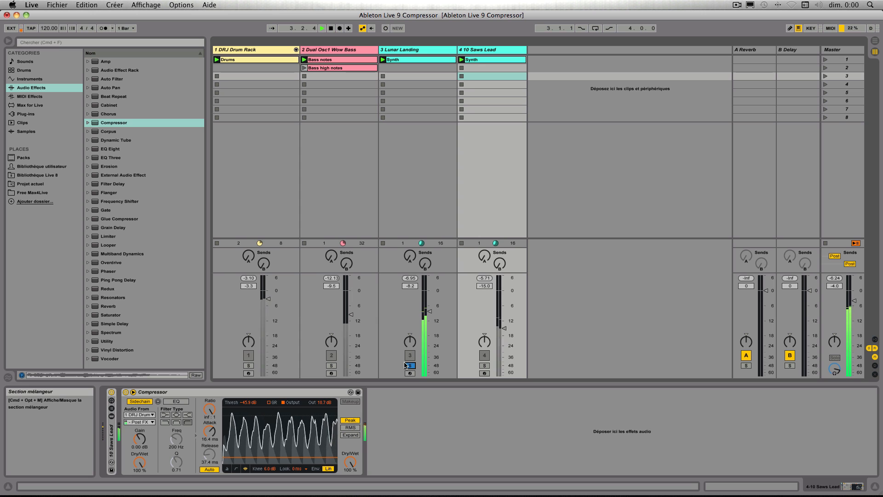
key("space")
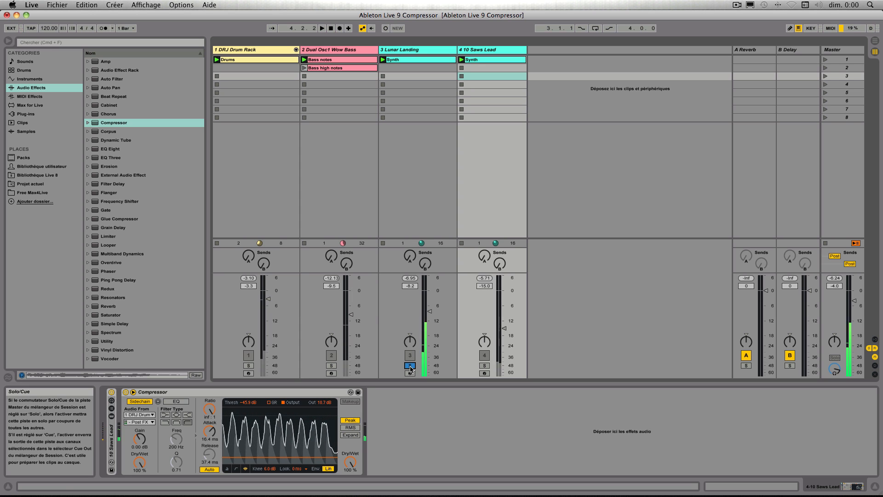
left_click(410, 366)
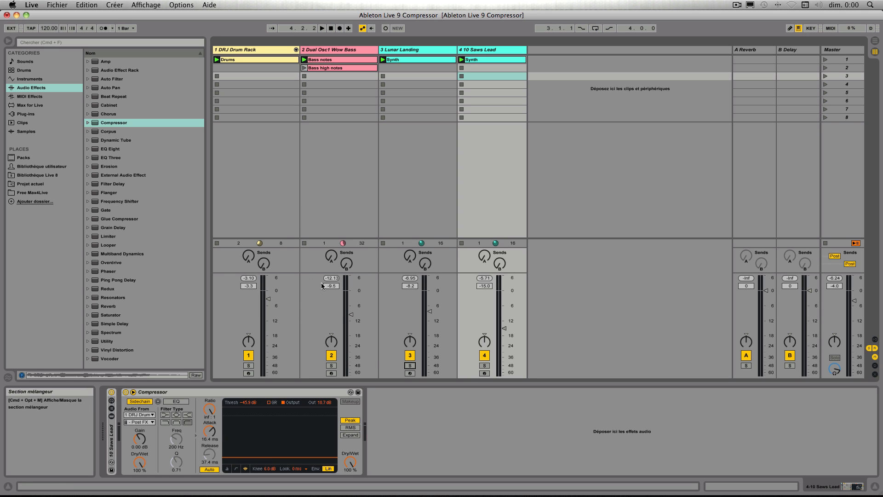
Play all four tracks together and launch scene 2.
key("space")
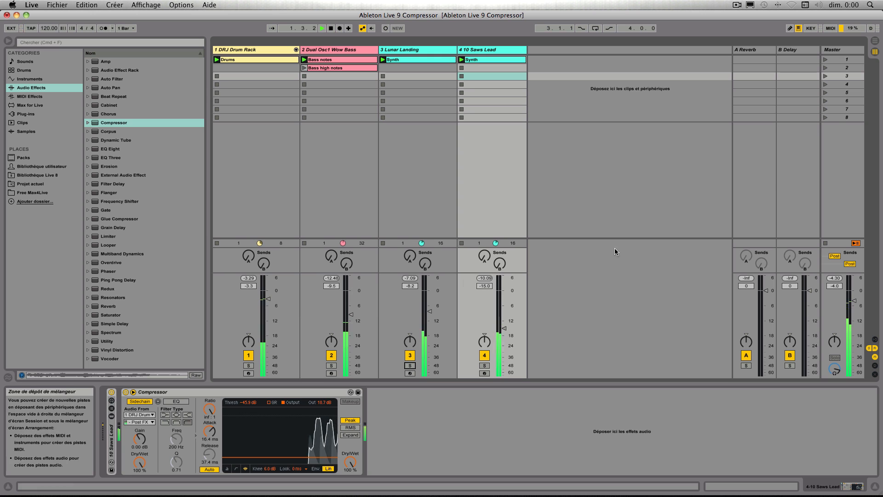
left_click(835, 68)
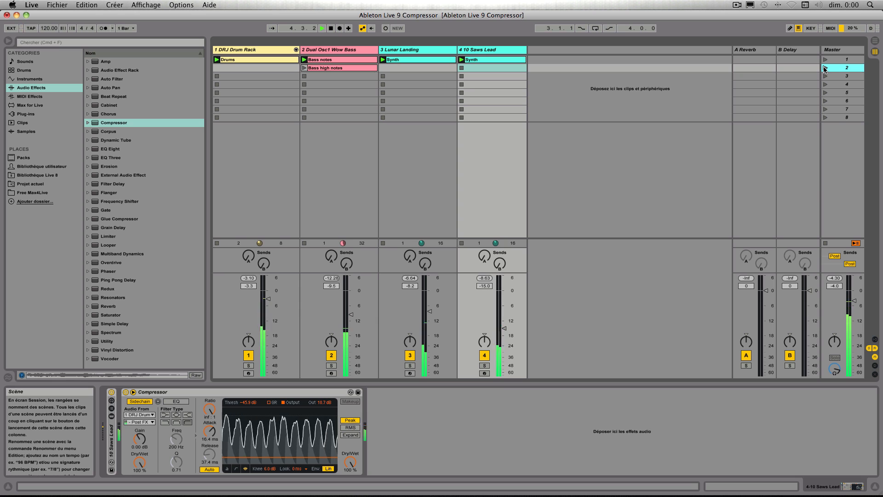
left_click(826, 68)
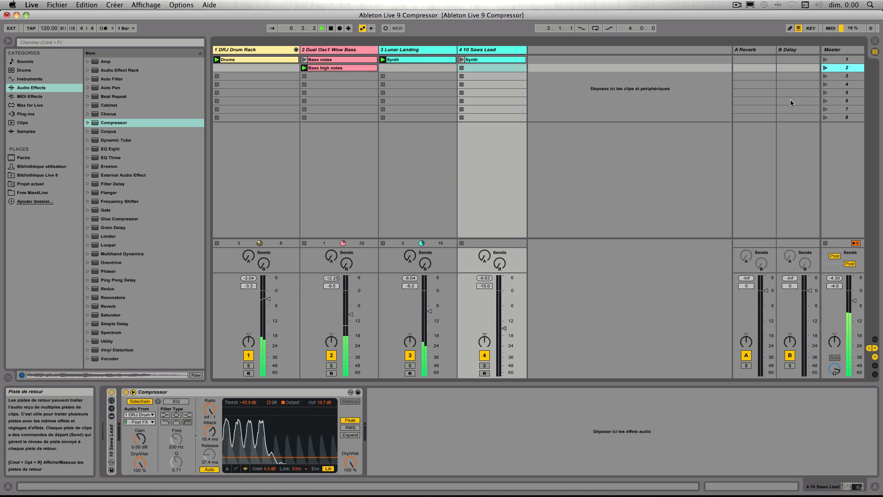
Remove the clip stop button from the 10 Saws Lead slot in scene 2.
left_click(495, 67)
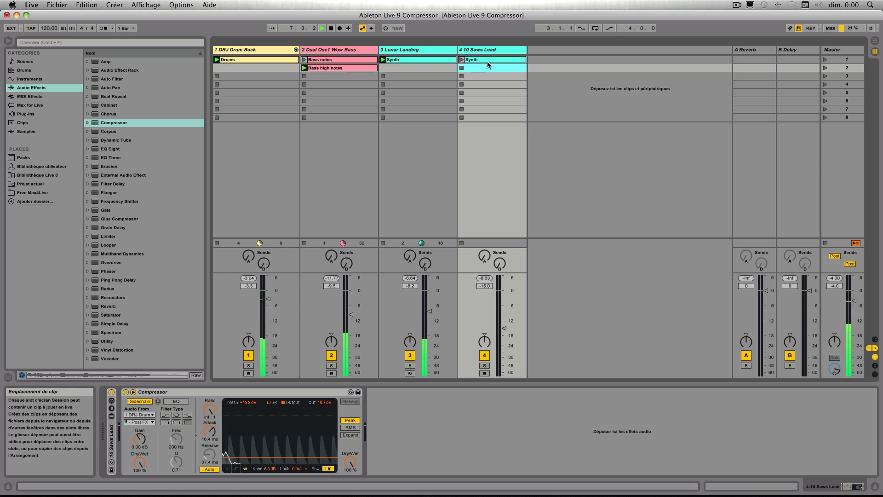
right_click(471, 68)
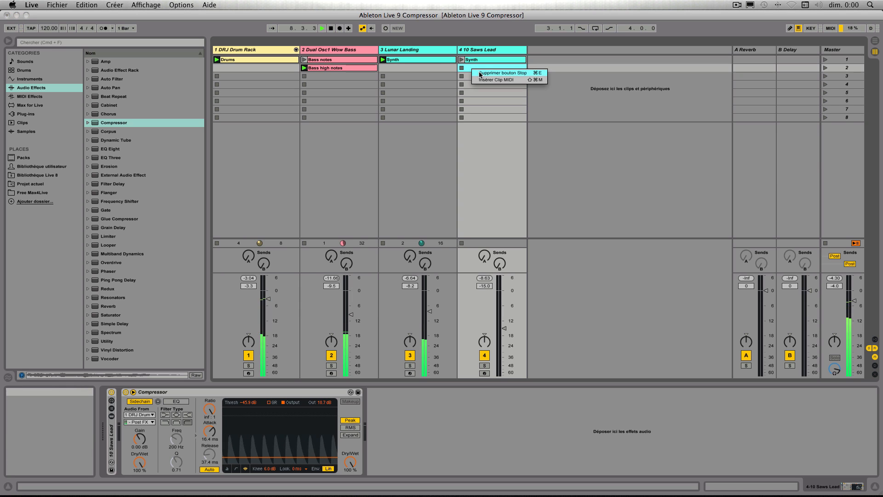
left_click(480, 73)
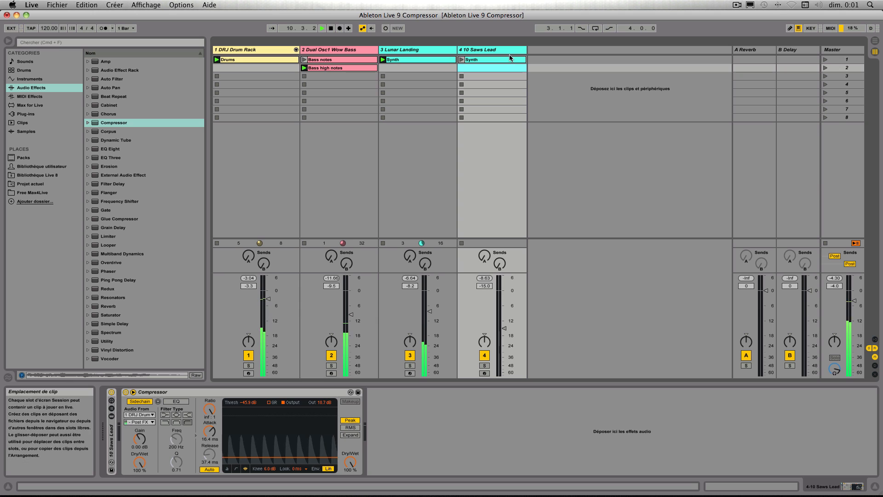
Copy the 10 Saws Lead Synth clip from scene 1 into scene 2 and relaunch scene 2.
left_click_drag(504, 59, 478, 68)
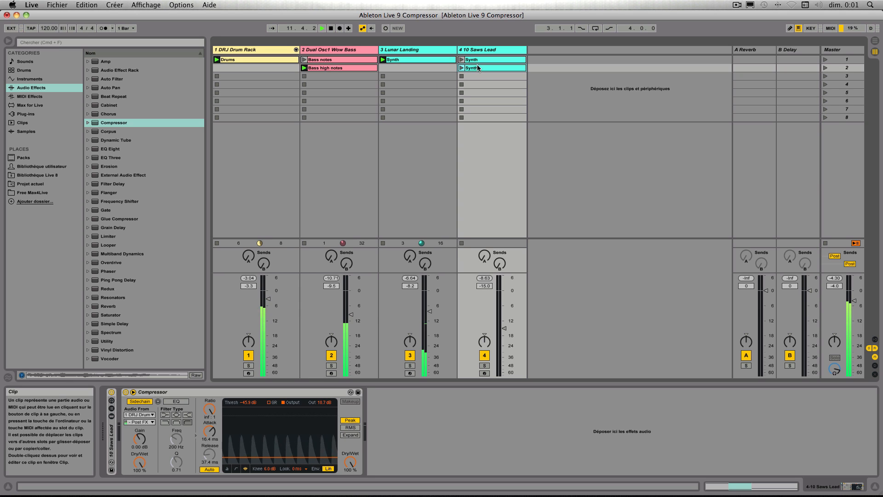
left_click(825, 69)
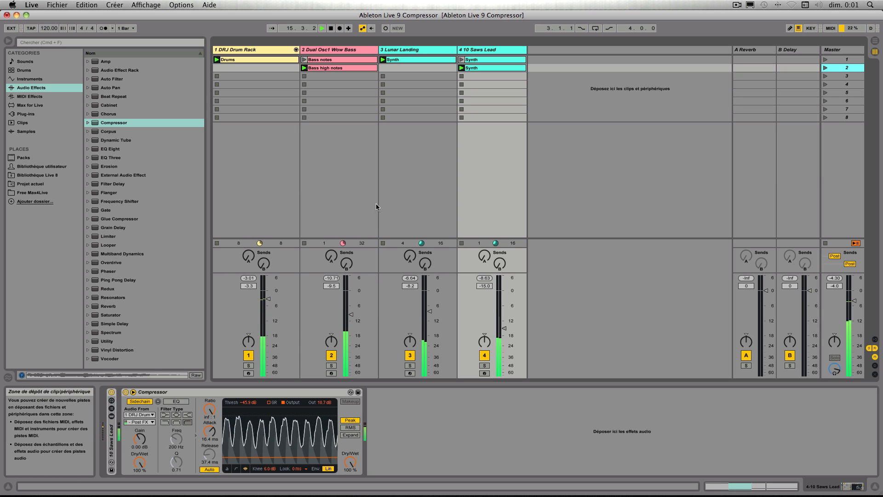
Compare the Compressors on the Lunar Landing and bass tracks during playback, finishing on Lunar Landing.
left_click(422, 178)
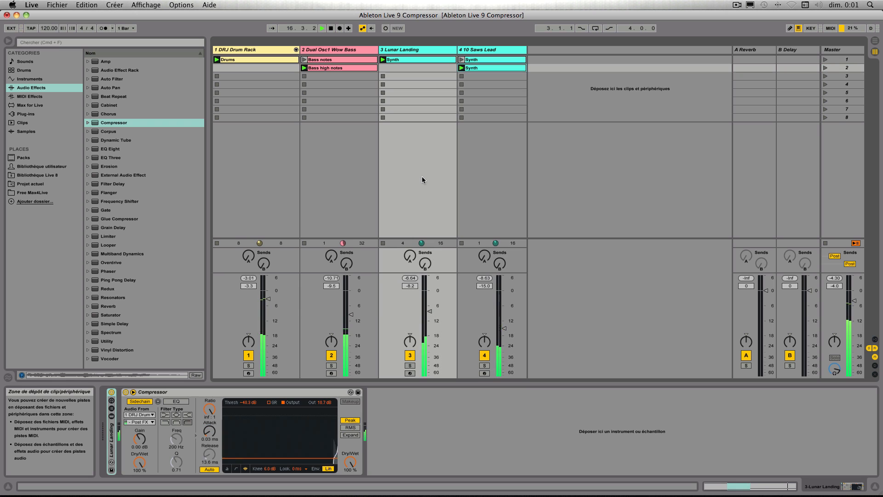
left_click(334, 186)
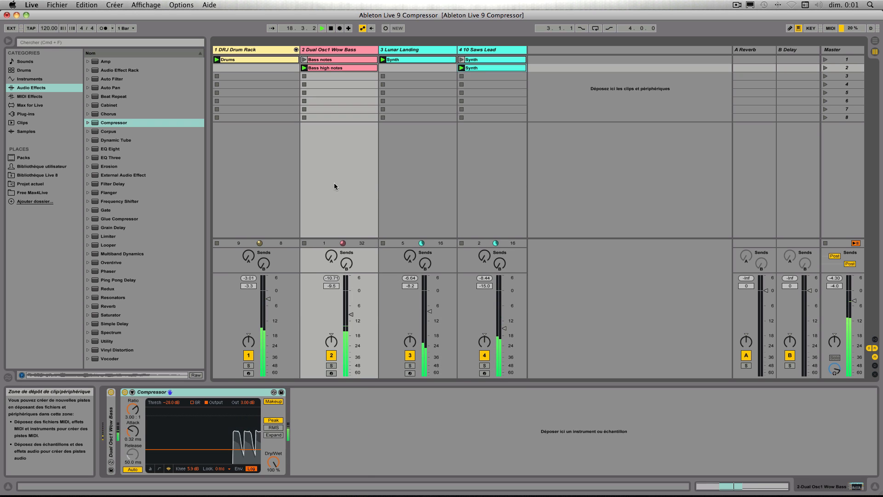
left_click(413, 181)
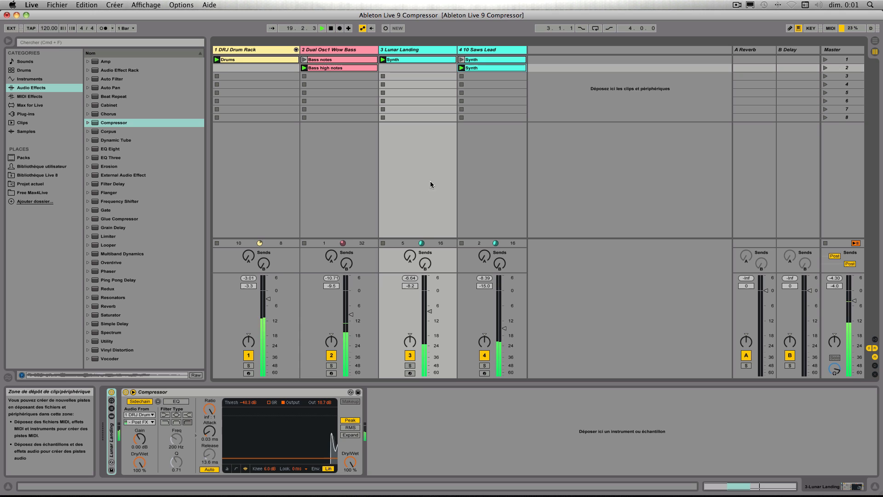
Compare the Compressors on the 10 Saws Lead, Lunar Landing and Dual Osc1 Wow Bass tracks, finishing with the bass Compressor selected.
left_click(472, 182)
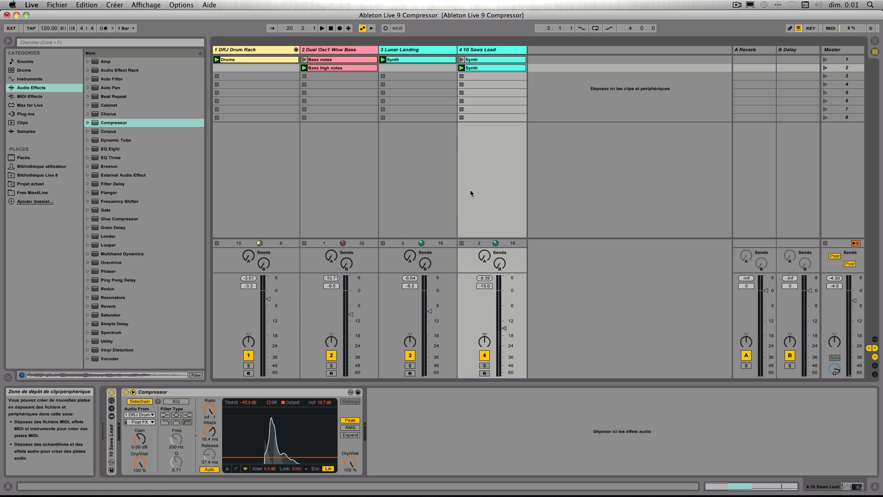
left_click(426, 185)
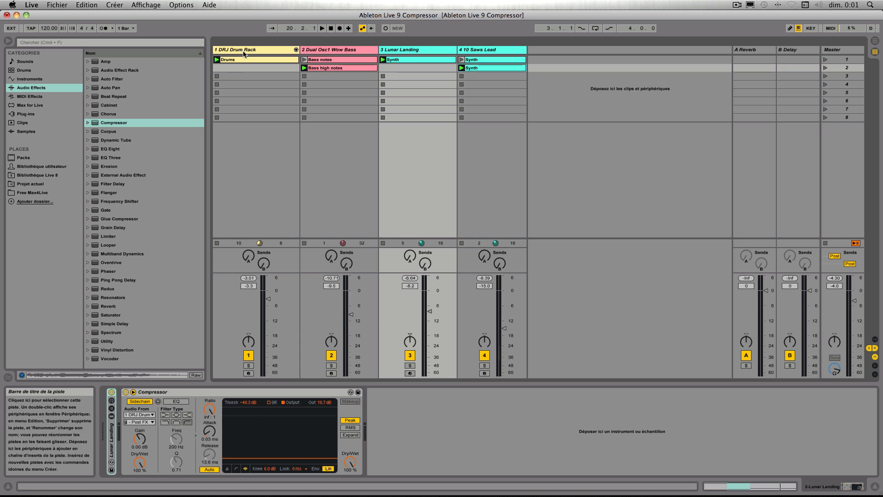
left_click(336, 169)
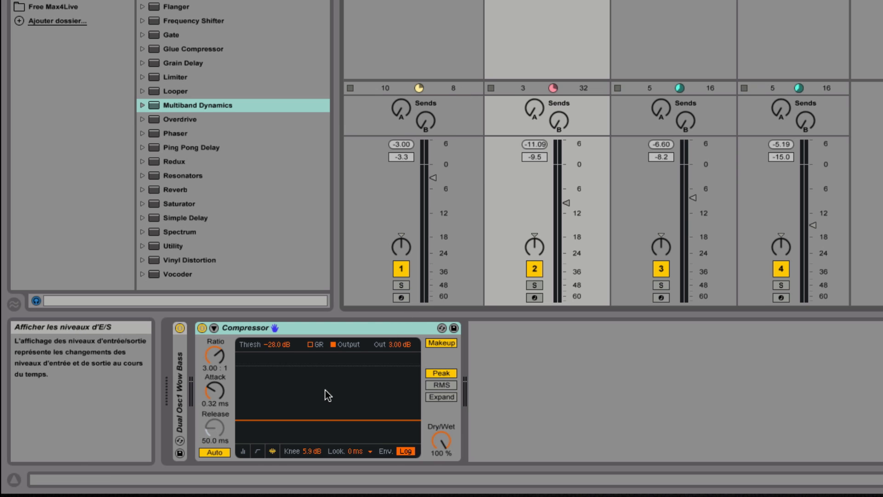
left_click(356, 332)
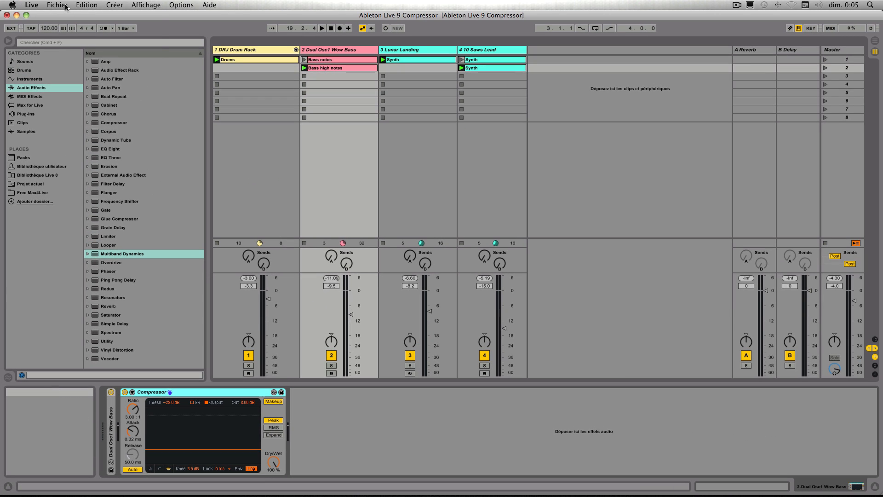
Open the recent Live Set Compressor AL8.als without saving the changes to the current set.
left_click(58, 5)
mouse_move(68, 34)
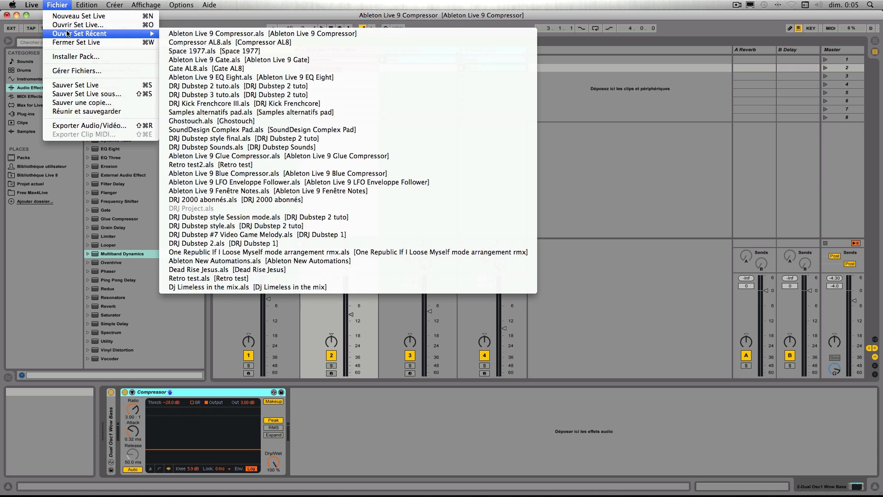
left_click(208, 42)
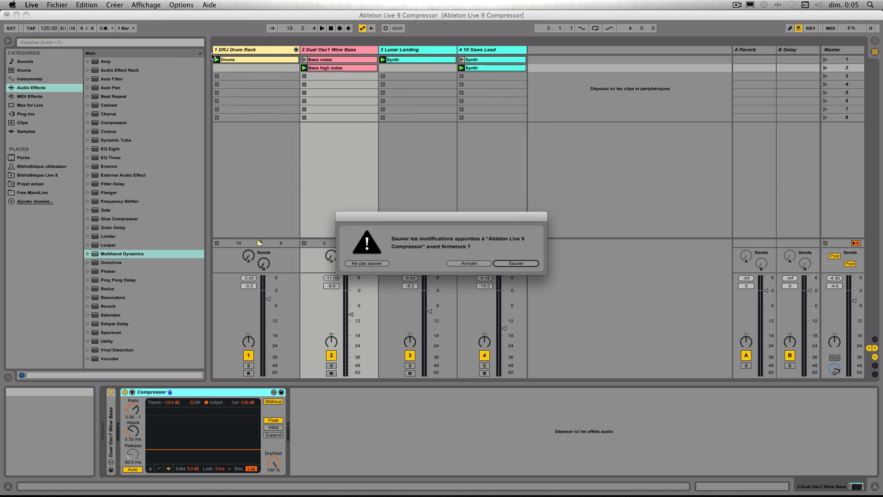
left_click(373, 264)
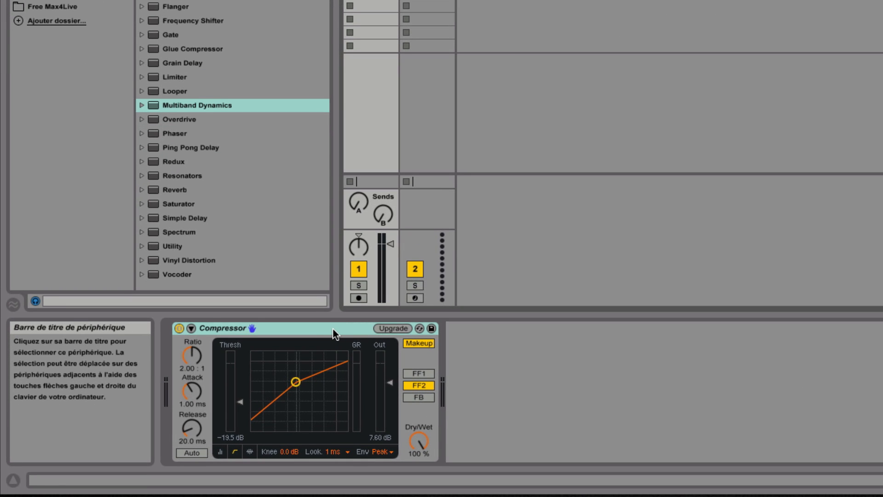
Upgrade the old Compressor to the new version and switch its display to the activity view.
left_click(391, 328)
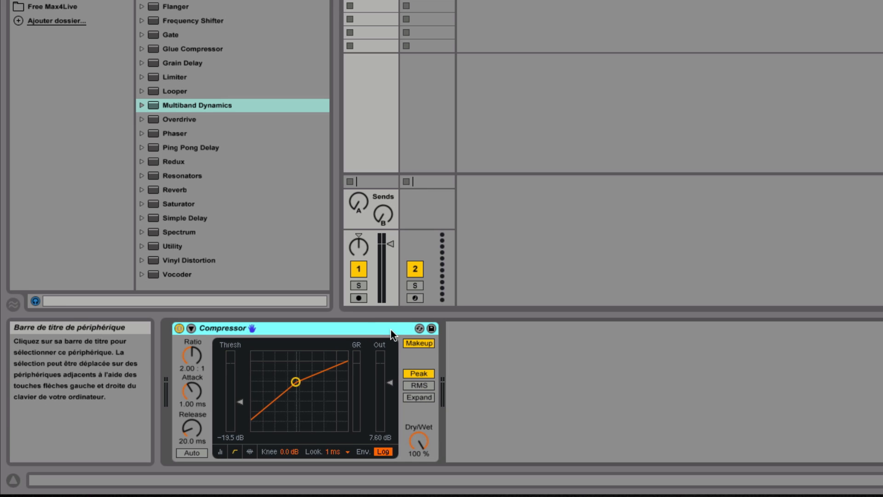
left_click(248, 453)
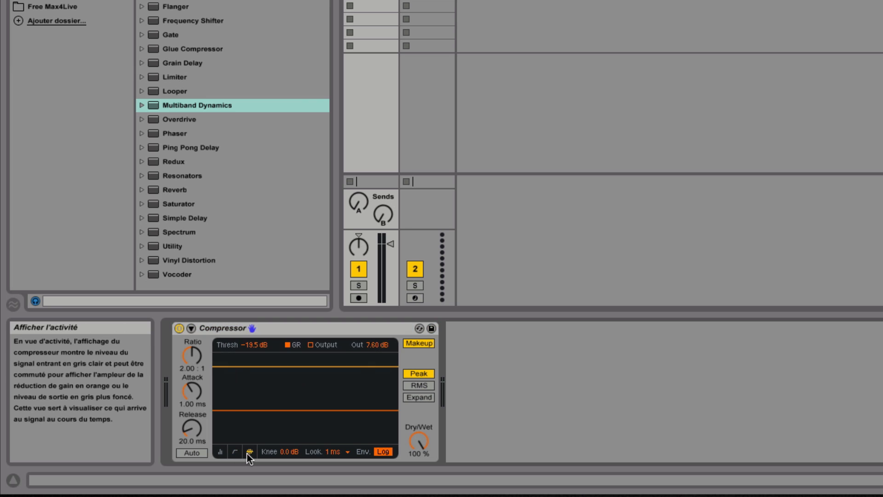
left_click(237, 452)
left_click(250, 452)
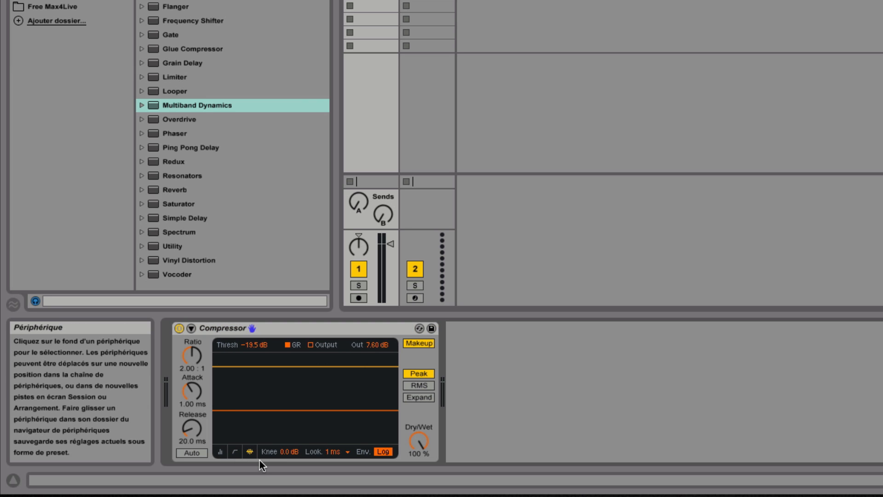
Undo the Compressor upgrade to compare the old version, and upgrade the device again.
key("ctrl+z")
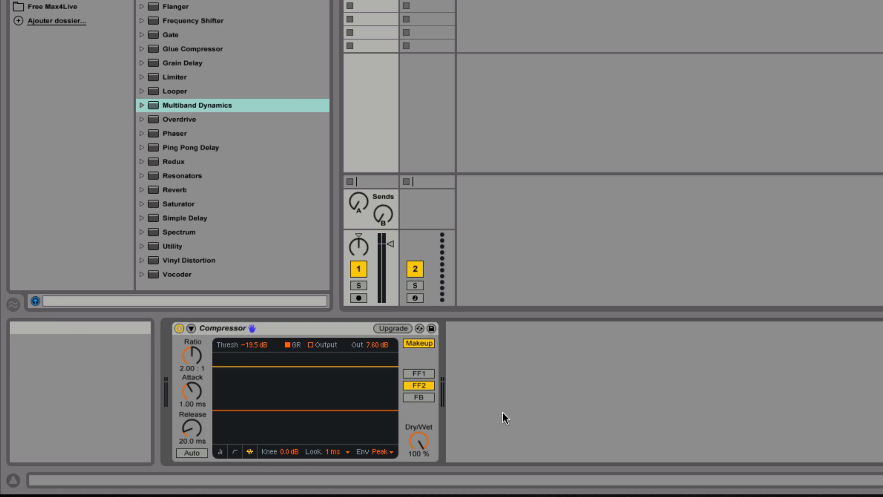
left_click(394, 328)
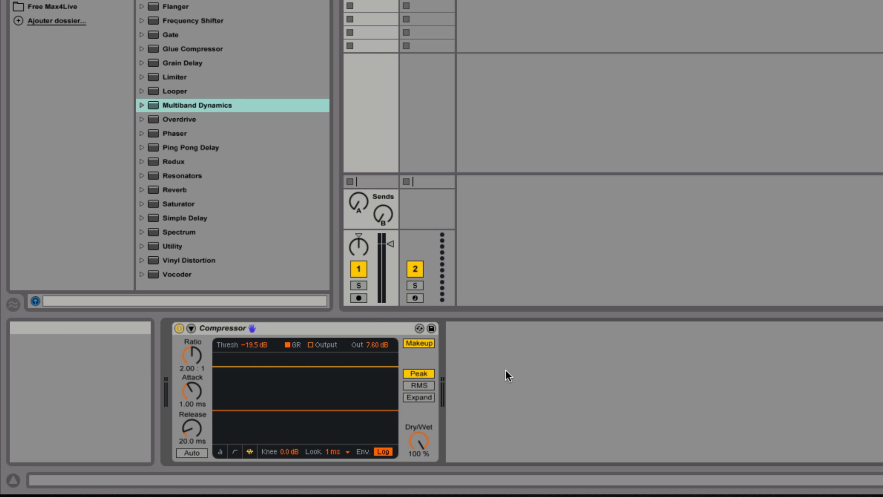